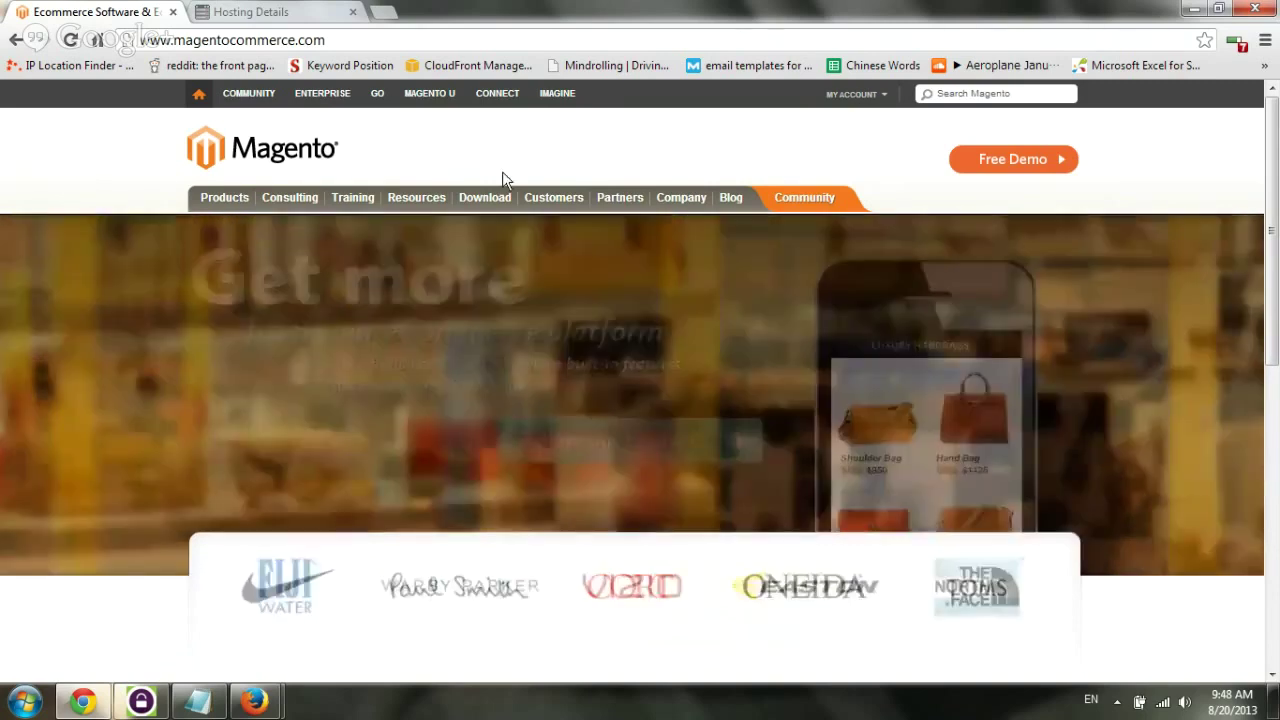
# - Start downloading the Magento Community Edition 1.7.0.2 full release in .zip format
pyautogui.moveTo(497, 217)
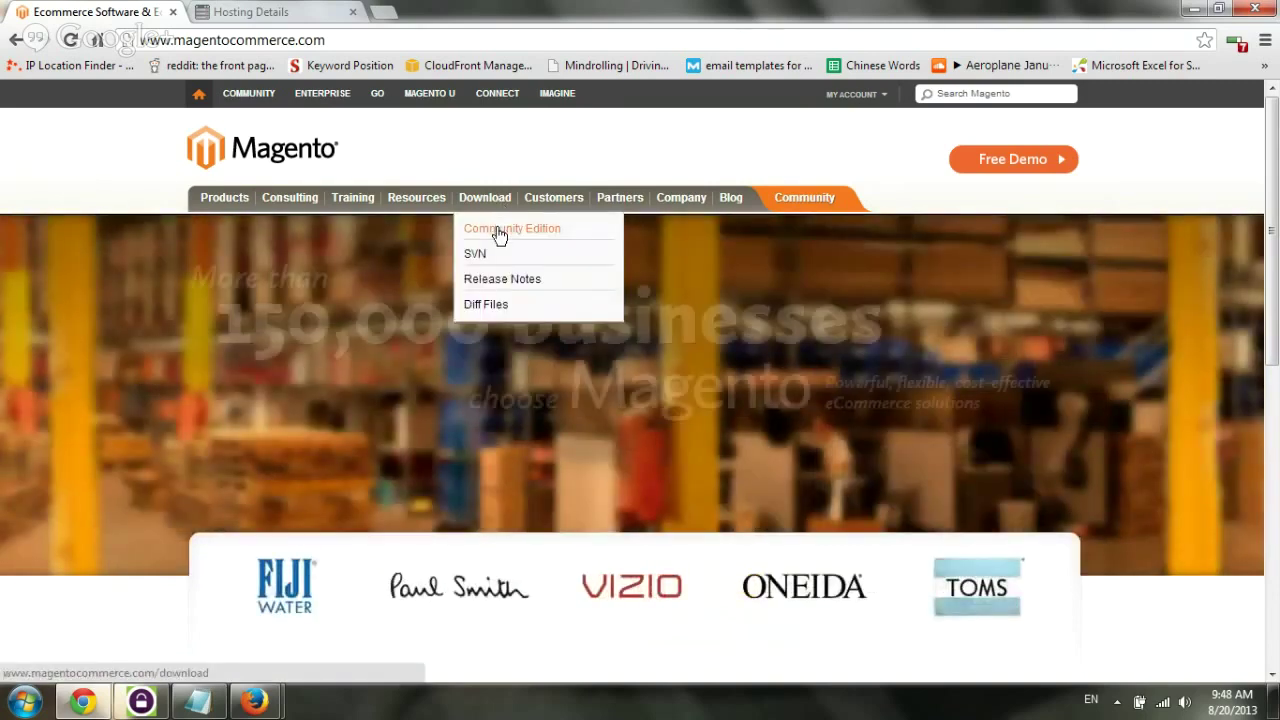
pyautogui.click(585, 238)
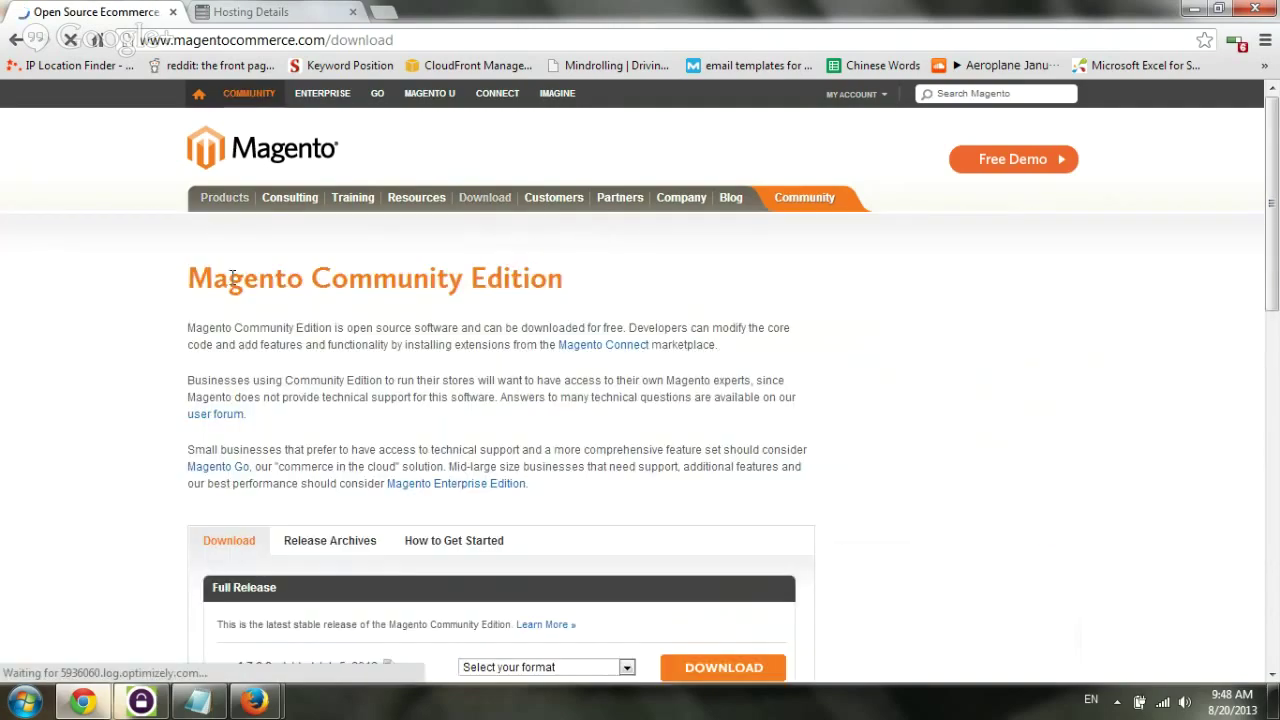
pyautogui.scroll(-2, 232, 280)
pyautogui.click(560, 481)
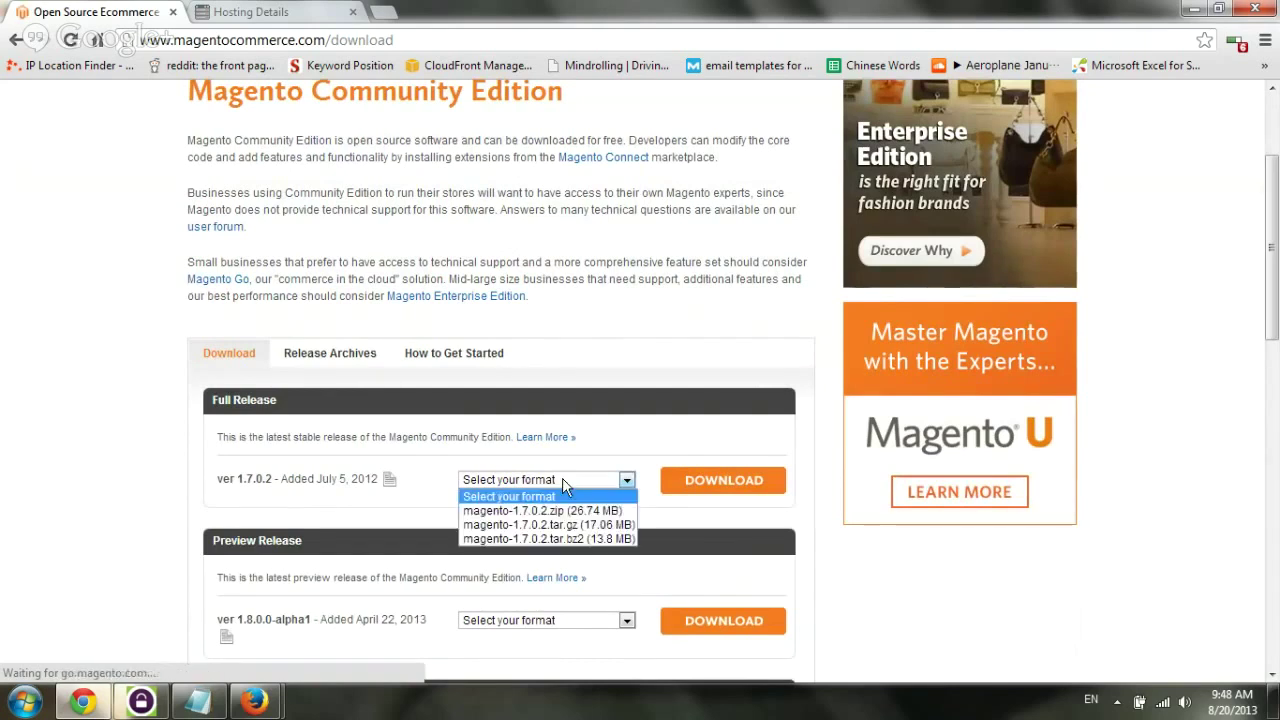
pyautogui.click(506, 512)
pyautogui.click(720, 486)
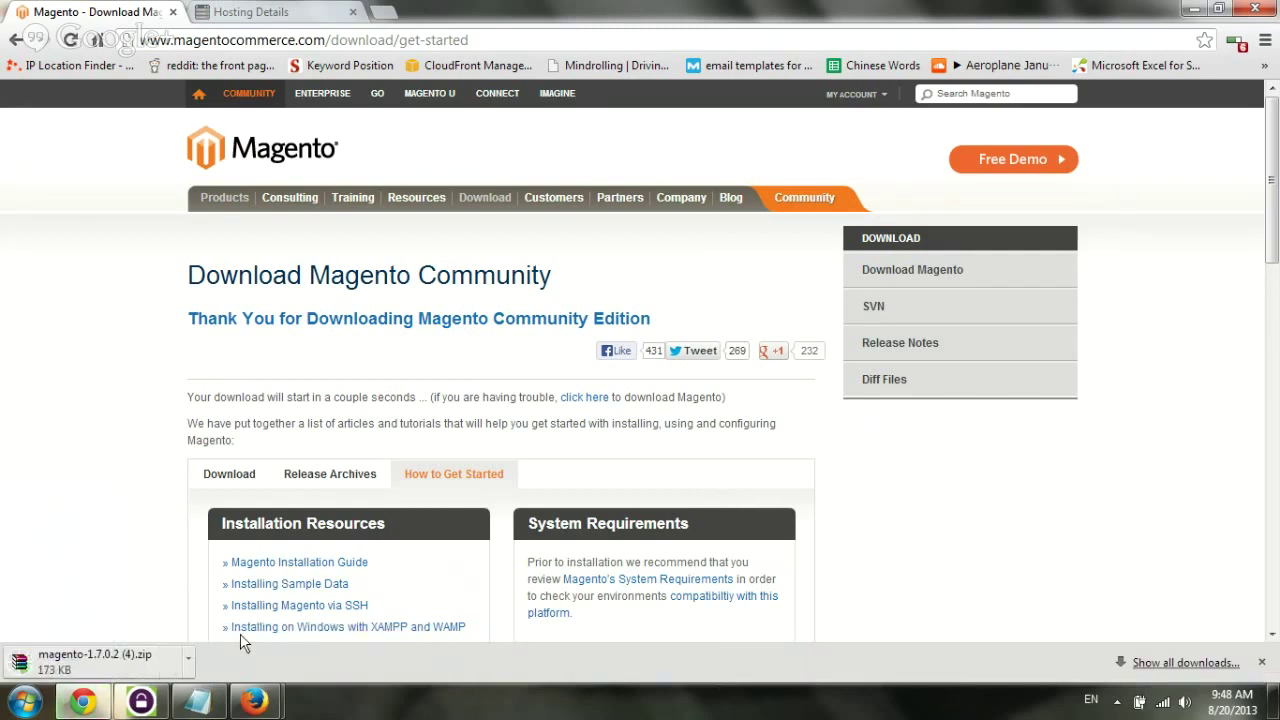
# - Pause the running Magento download and bring up the WS_FTP client
pyautogui.click(189, 659)
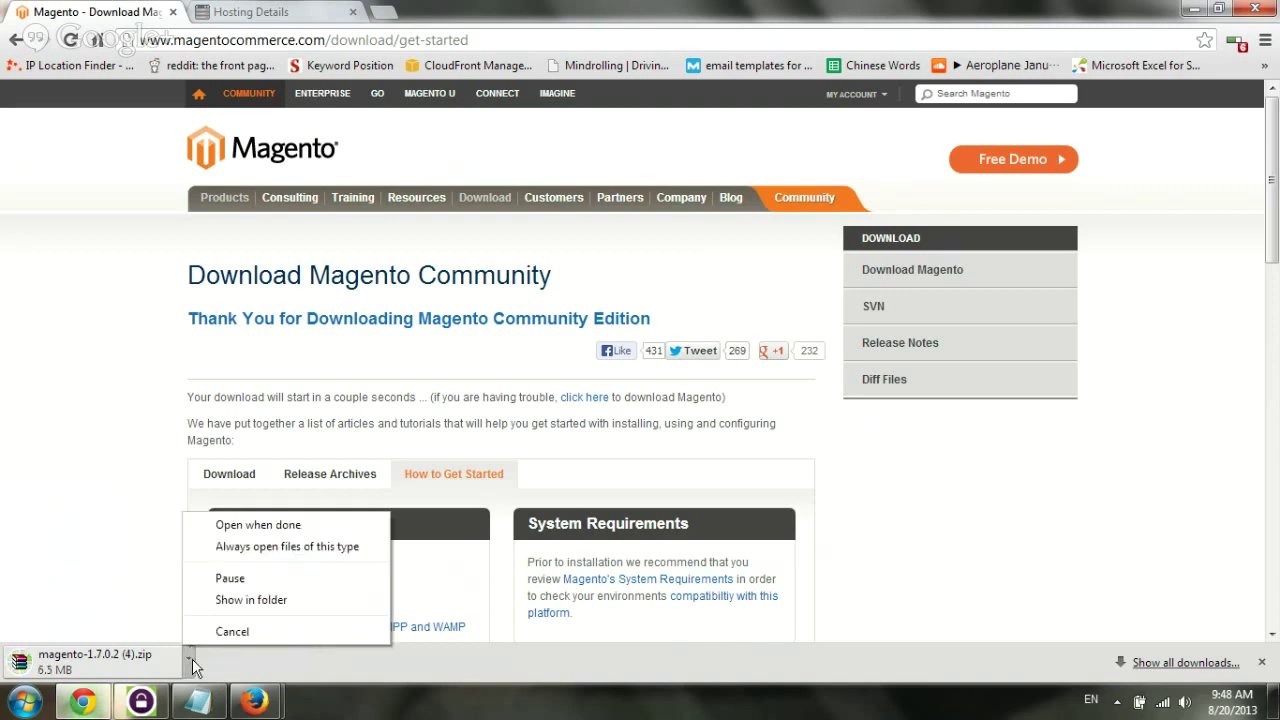
pyautogui.click(240, 580)
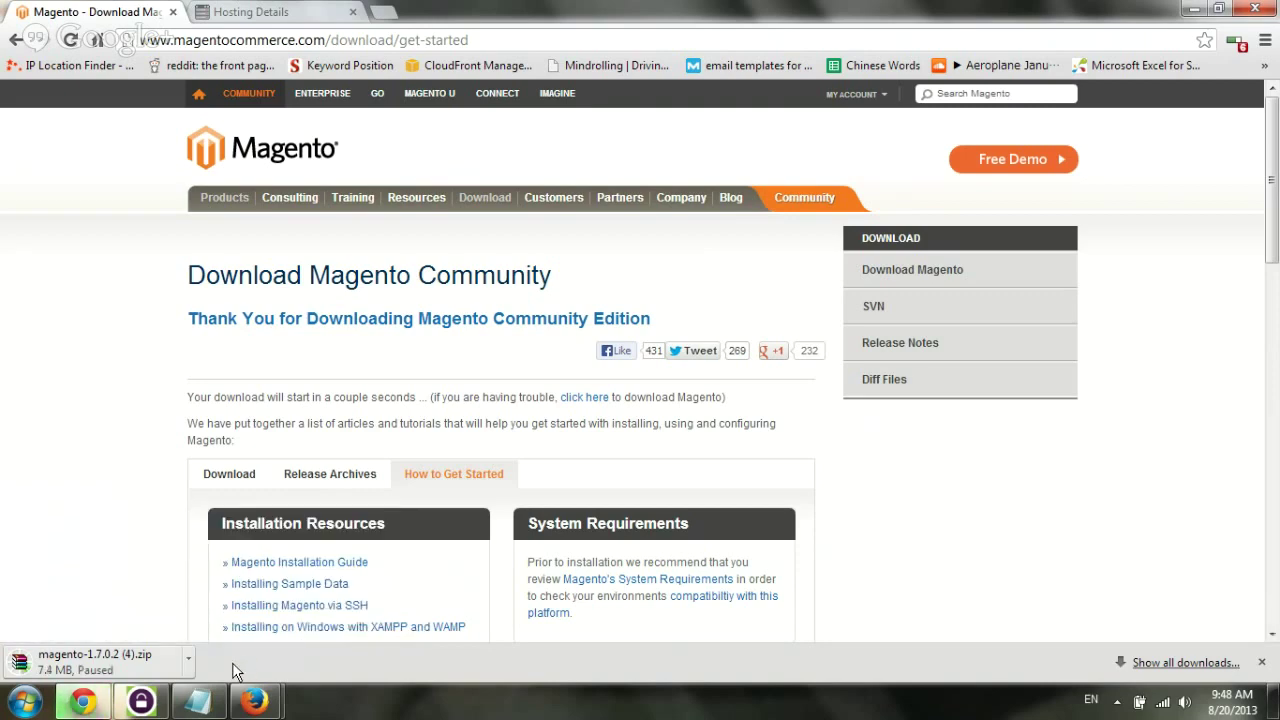
pyautogui.click(141, 700)
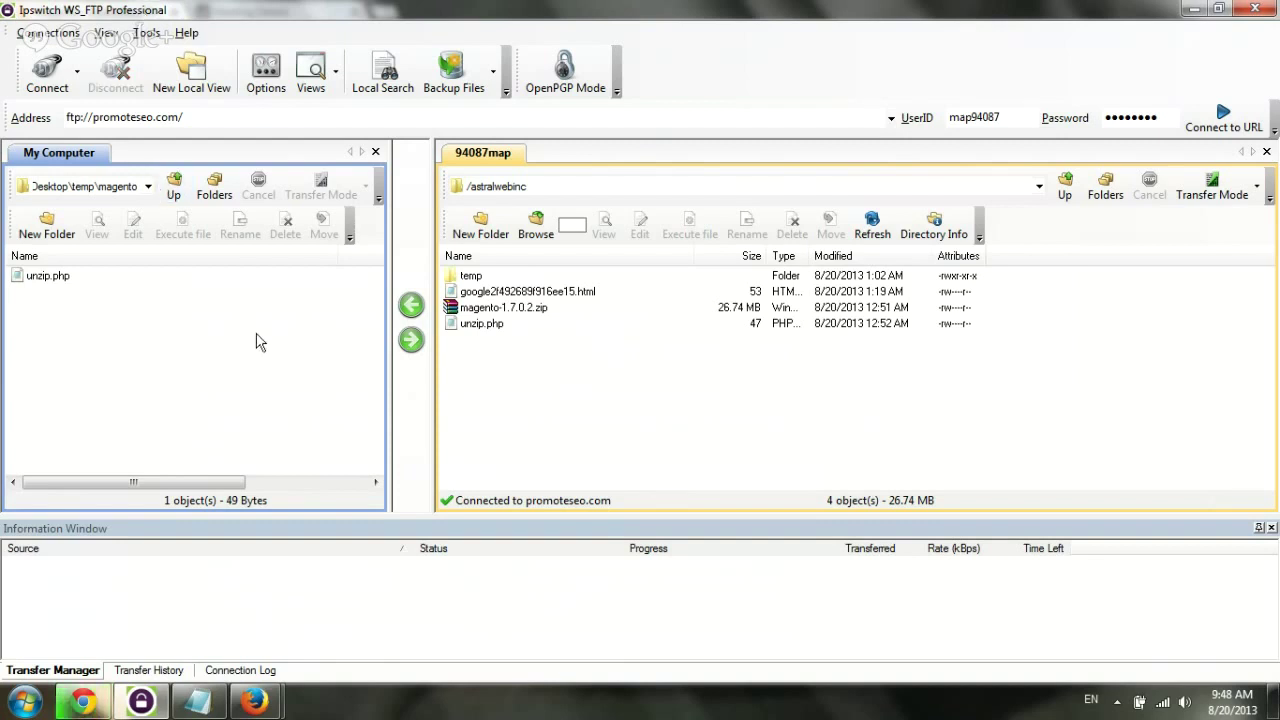
pyautogui.click(532, 310)
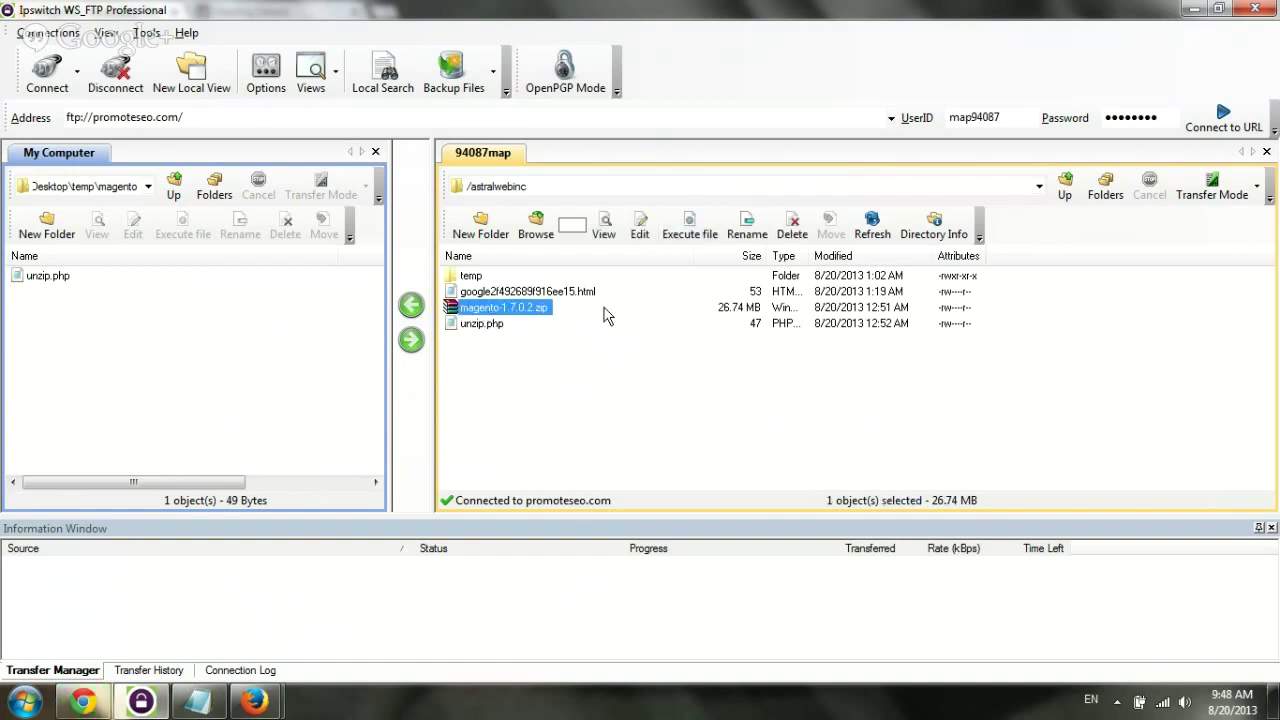
pyautogui.click(548, 333)
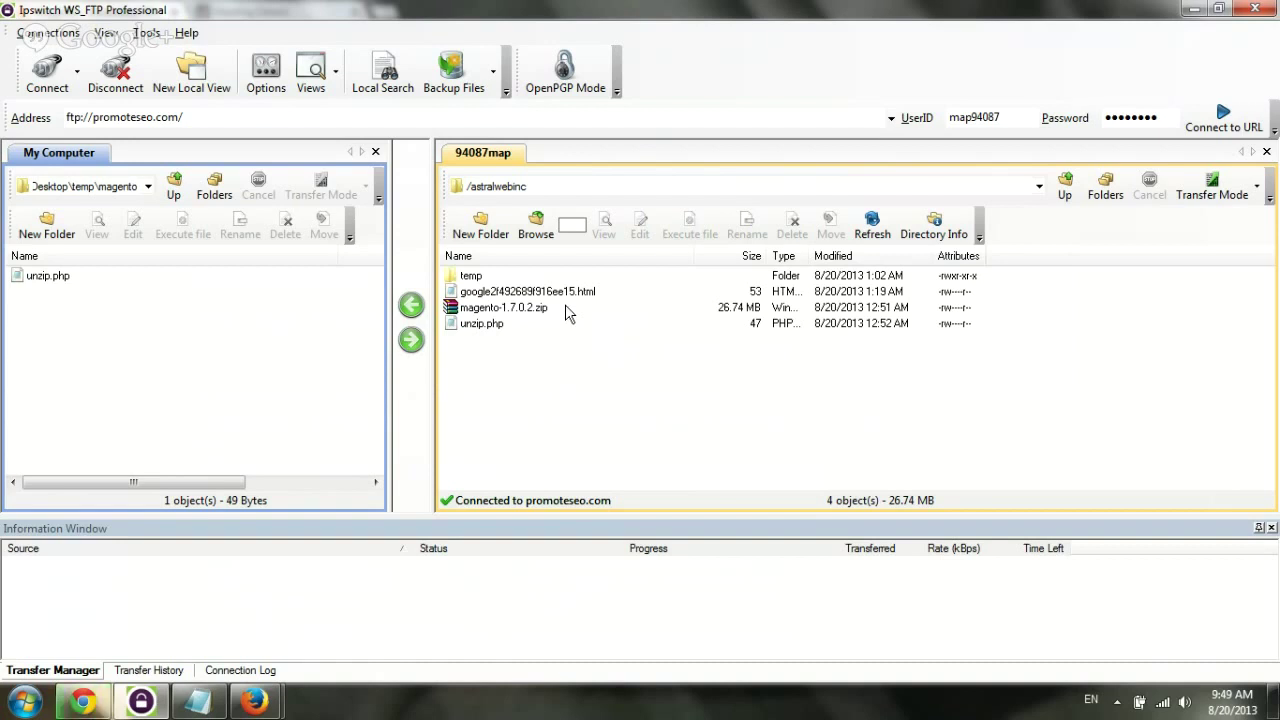
pyautogui.click(489, 326)
pyautogui.click(643, 224)
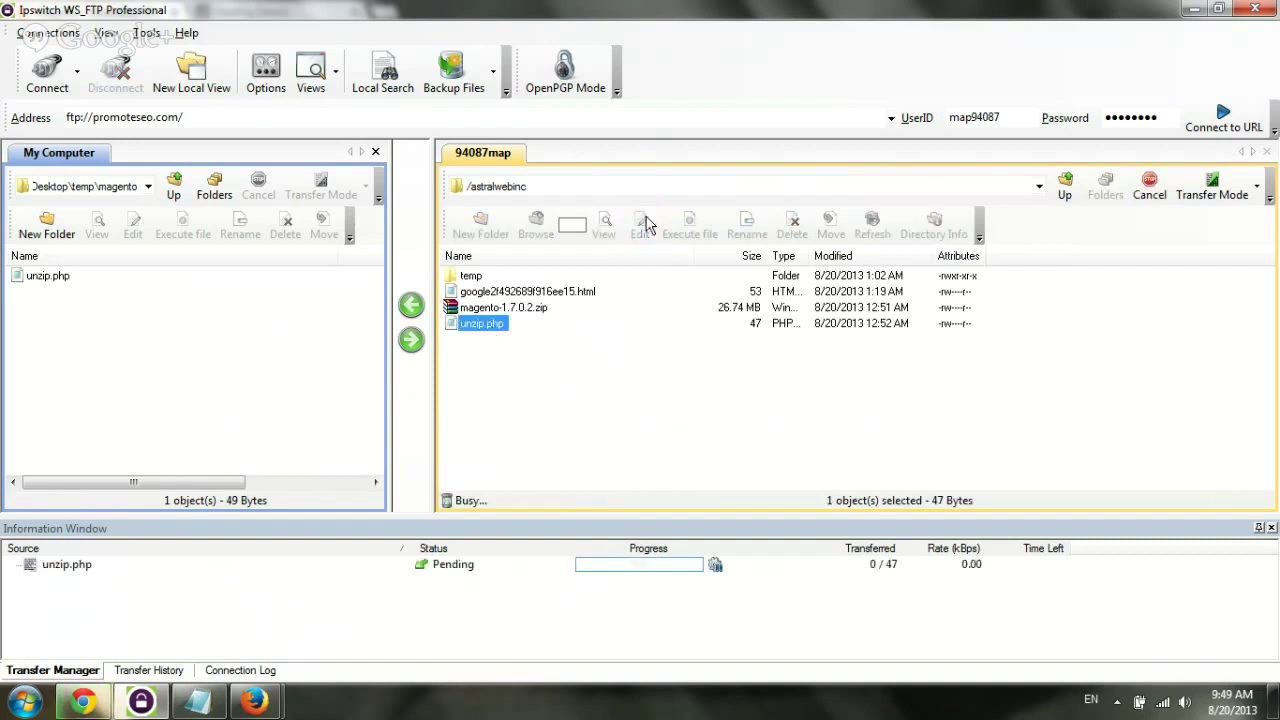
pyautogui.moveTo(548, 383); pyautogui.dragTo(1075, 288)
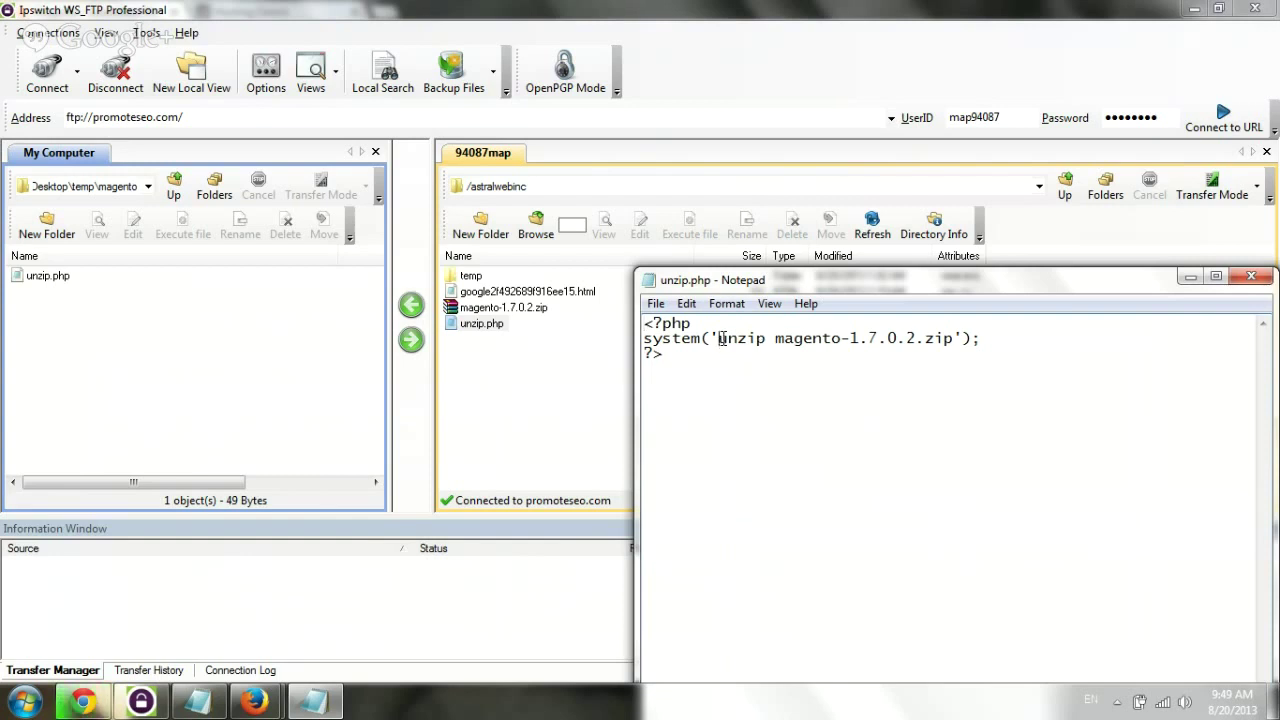
pyautogui.moveTo(718, 338); pyautogui.dragTo(766, 340)
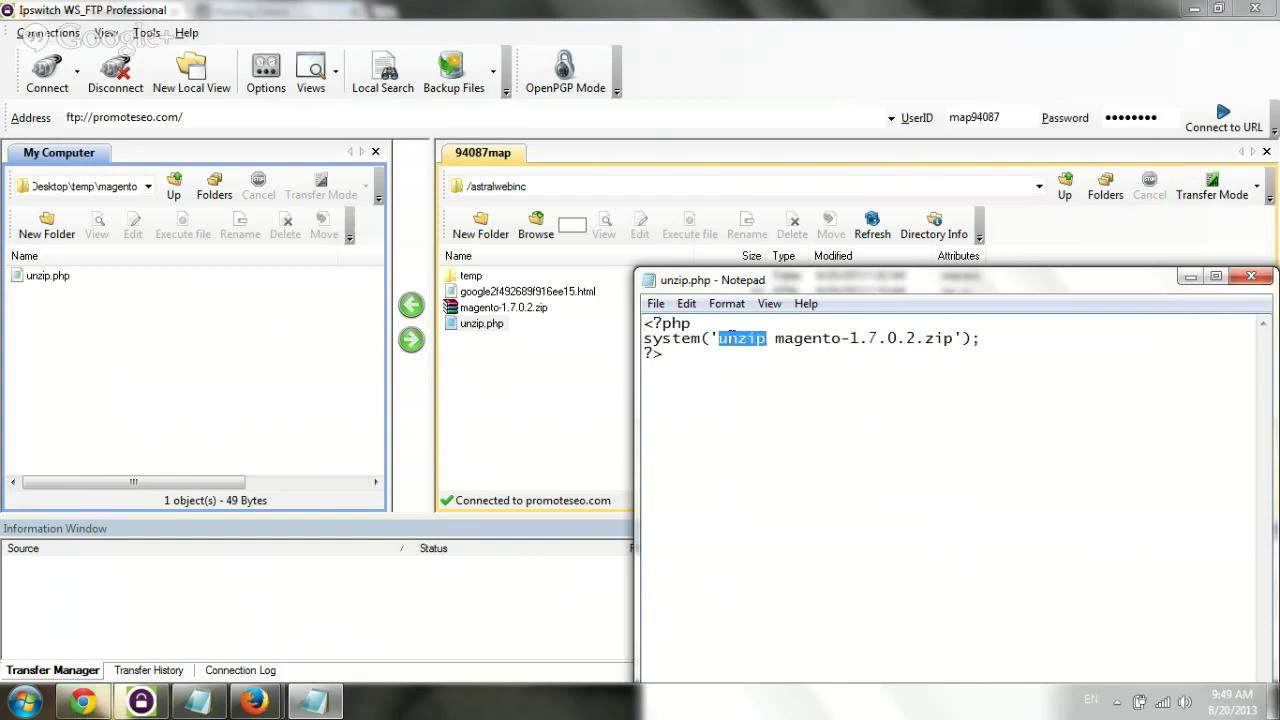
pyautogui.click(775, 338)
pyautogui.click(1263, 284)
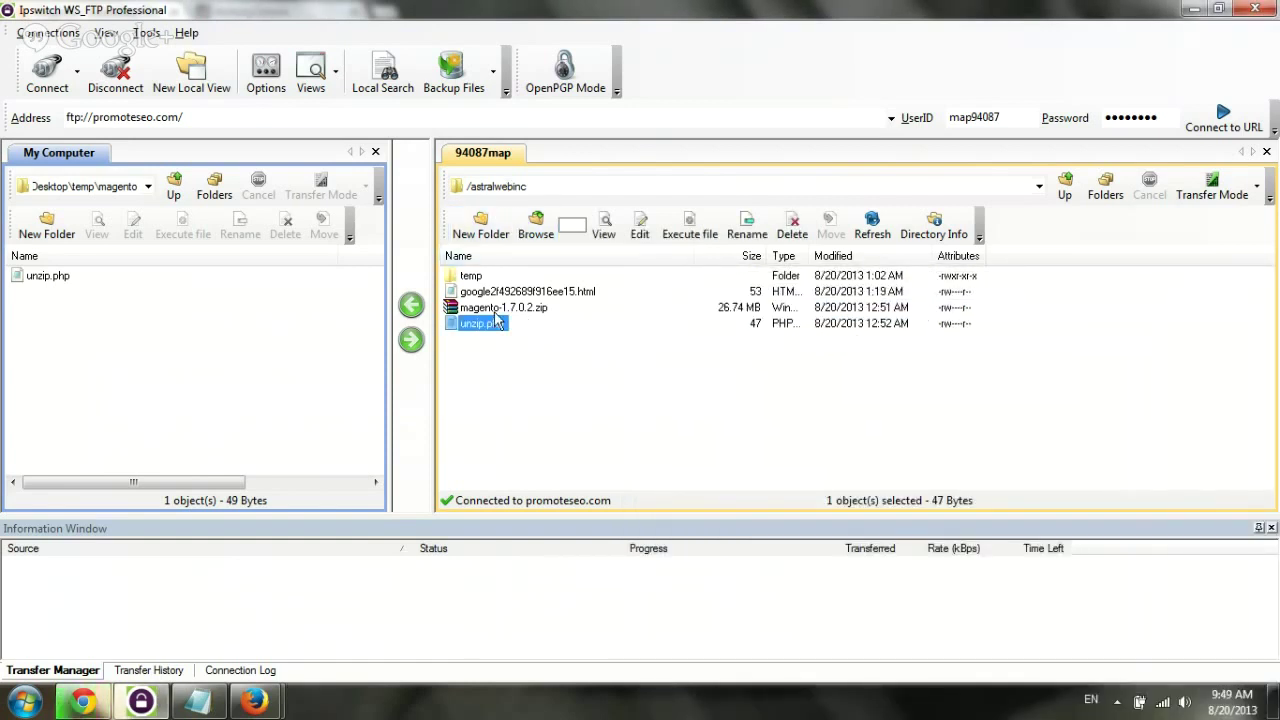
pyautogui.click(84, 704)
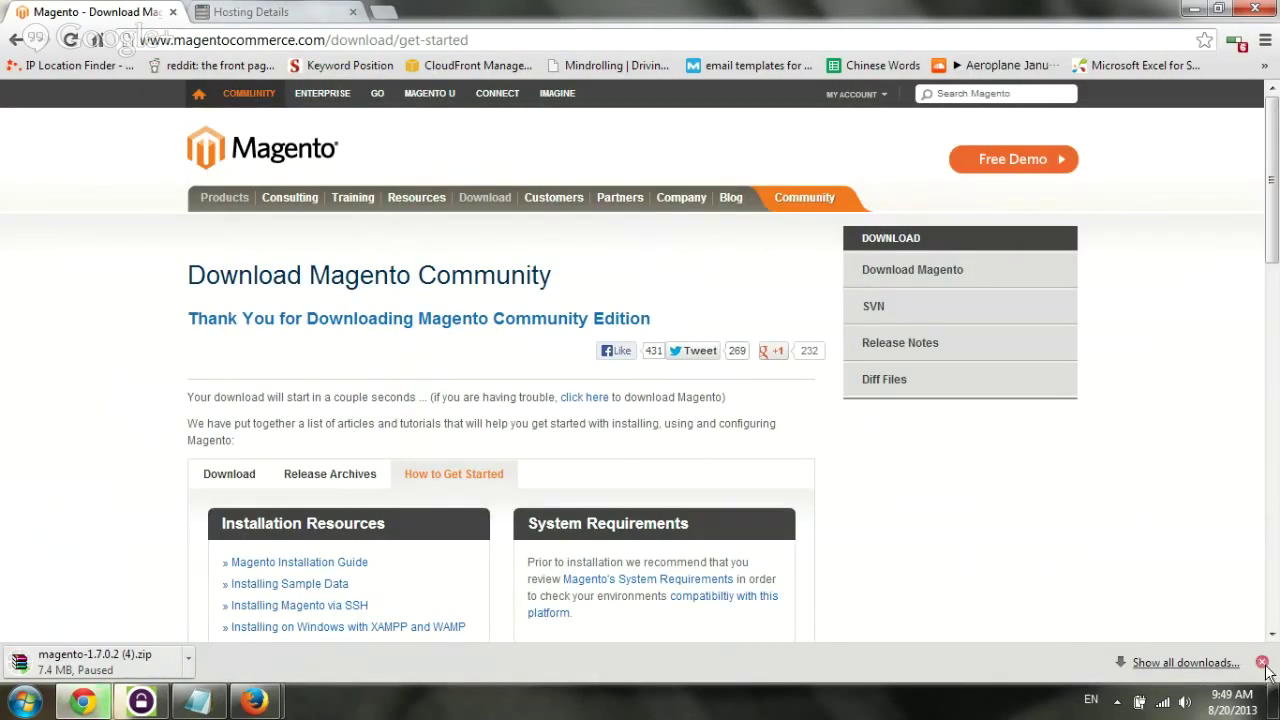
pyautogui.click(1261, 663)
pyautogui.hotkey('ctrl', 't')
pyautogui.write('www.astralweb.com')
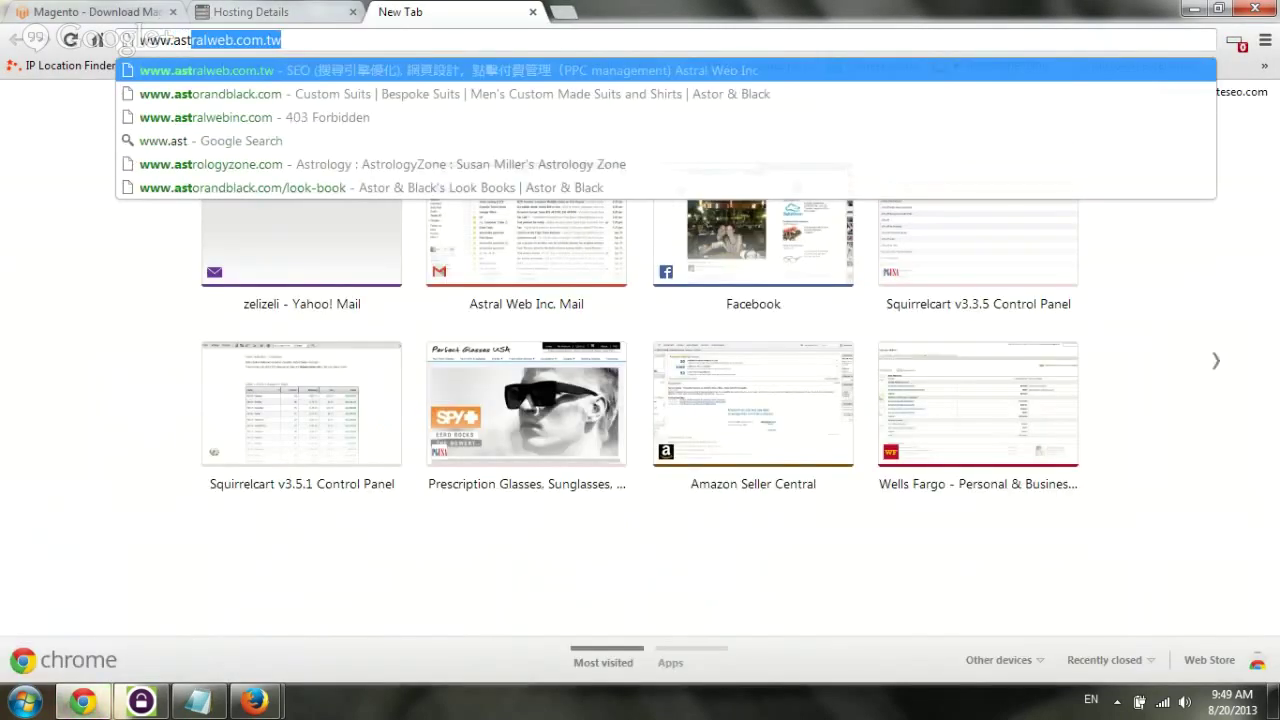
pyautogui.press('BackSpace')
pyautogui.press('BackSpace')
pyautogui.press('BackSpace')
pyautogui.press('BackSpace')
pyautogui.write('inc.com/')
pyautogui.press('Down')
pyautogui.press('Down')
pyautogui.press('Return')
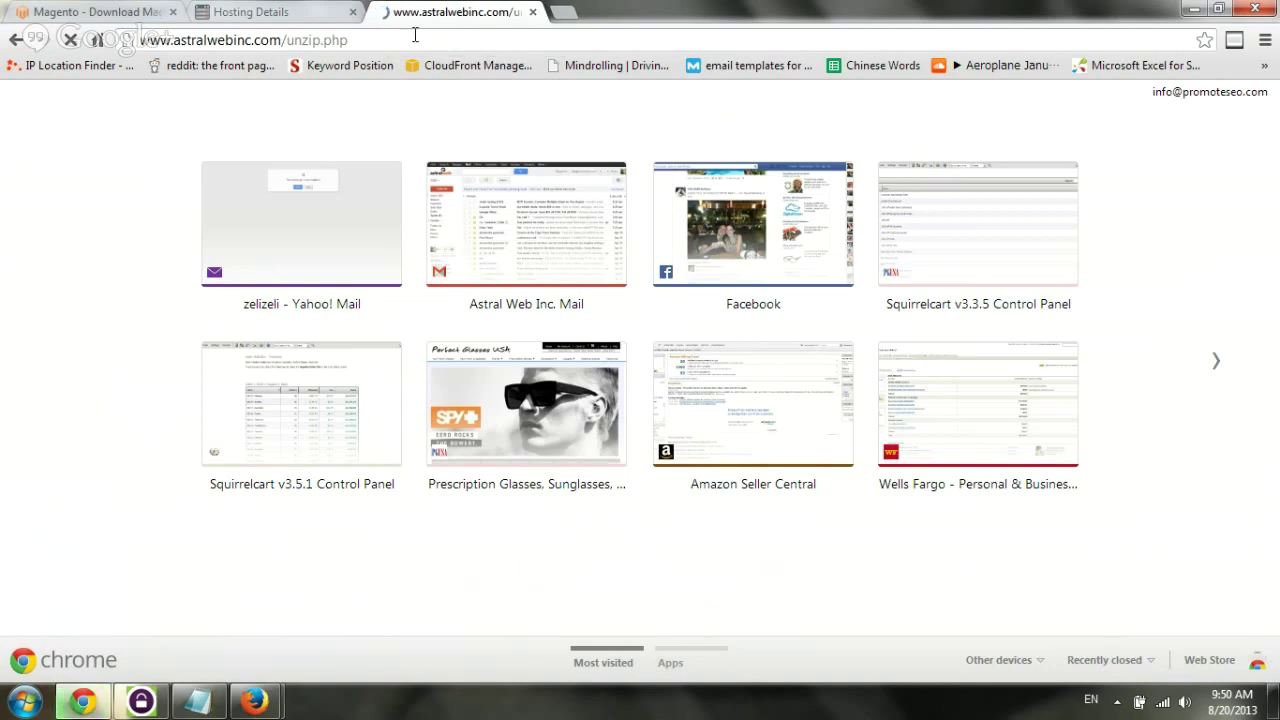
# - Start a new MySQL database with friendly name 'magento community edition test'
pyautogui.click(306, 16)
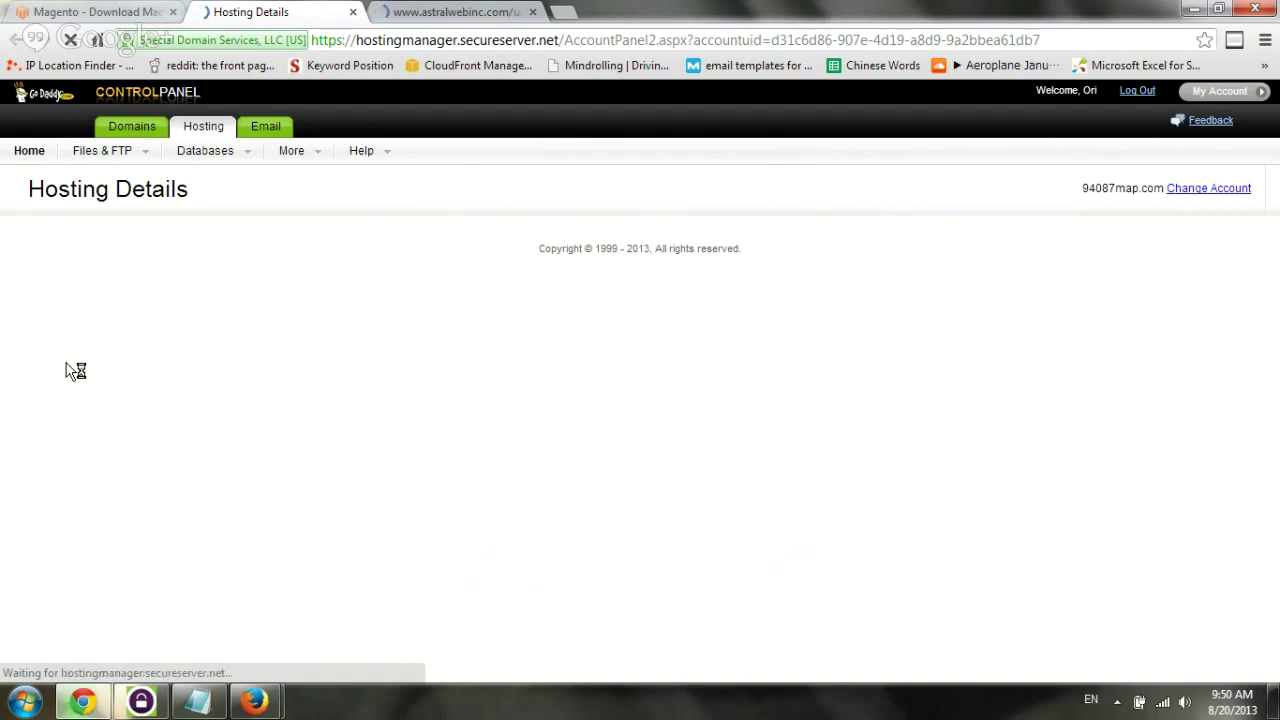
pyautogui.scroll(-5, 65, 370)
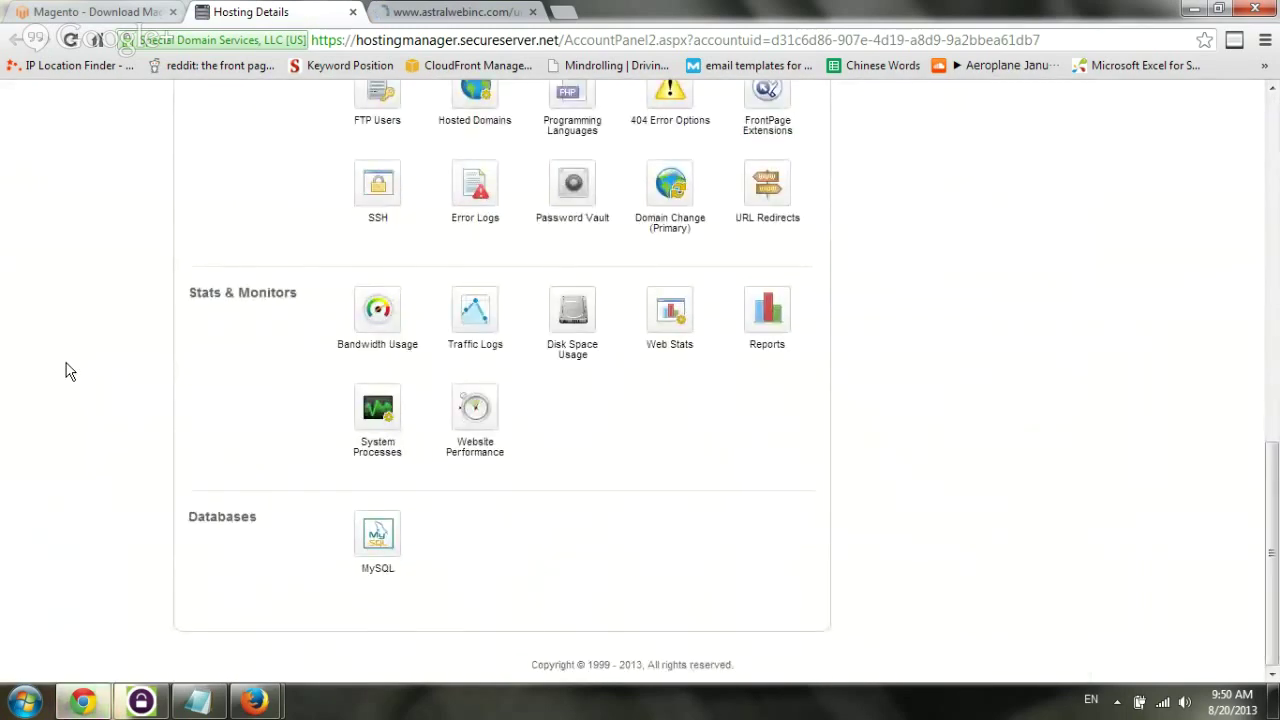
pyautogui.click(378, 537)
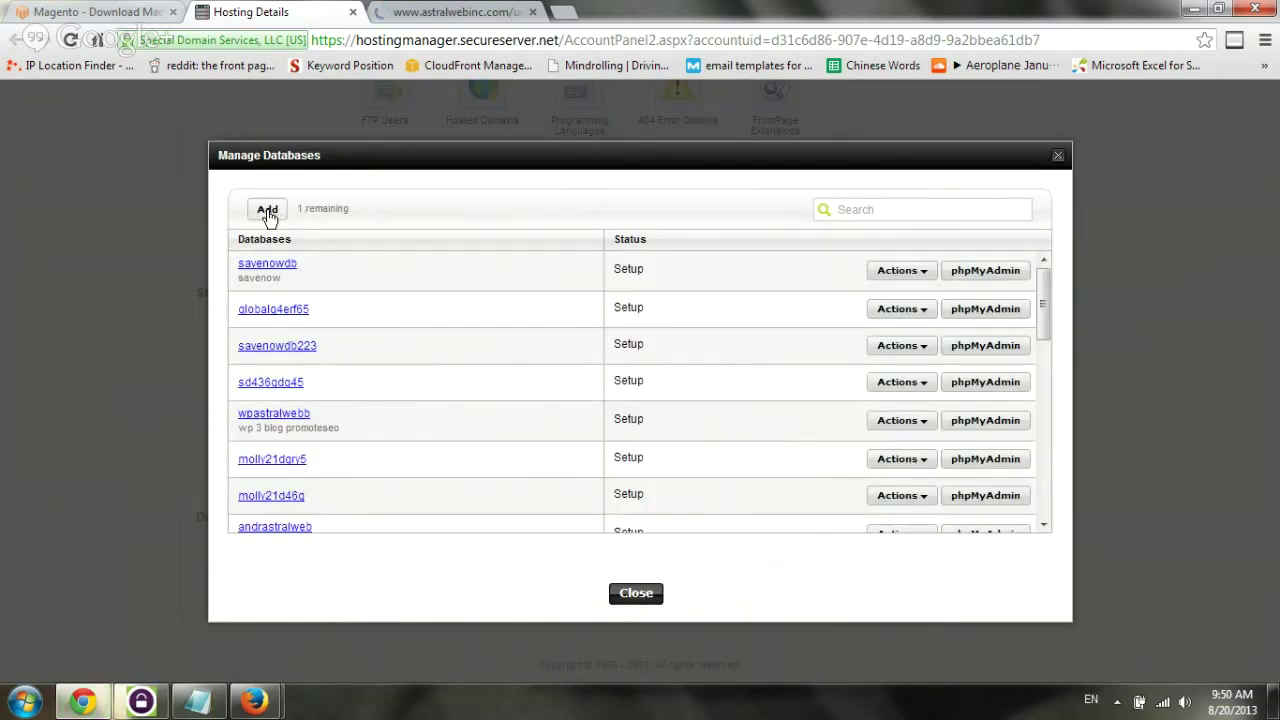
pyautogui.click(267, 214)
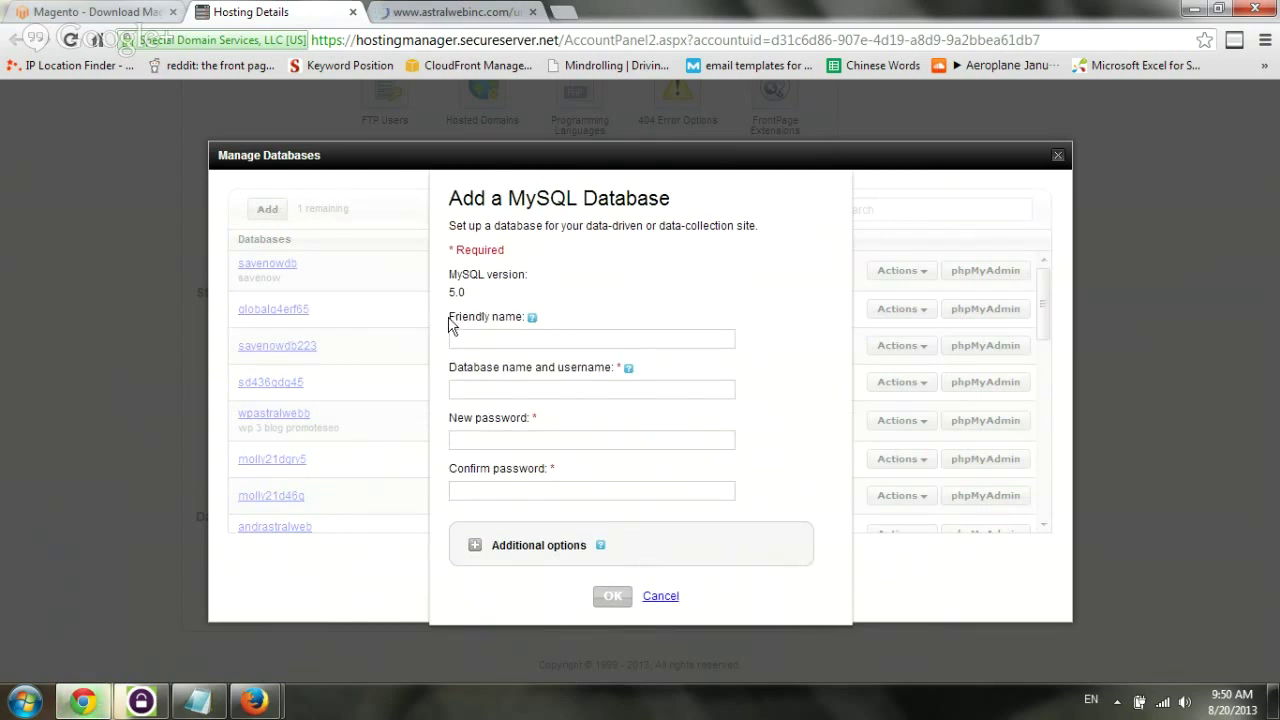
pyautogui.moveTo(449, 318); pyautogui.dragTo(514, 337)
pyautogui.click(515, 338)
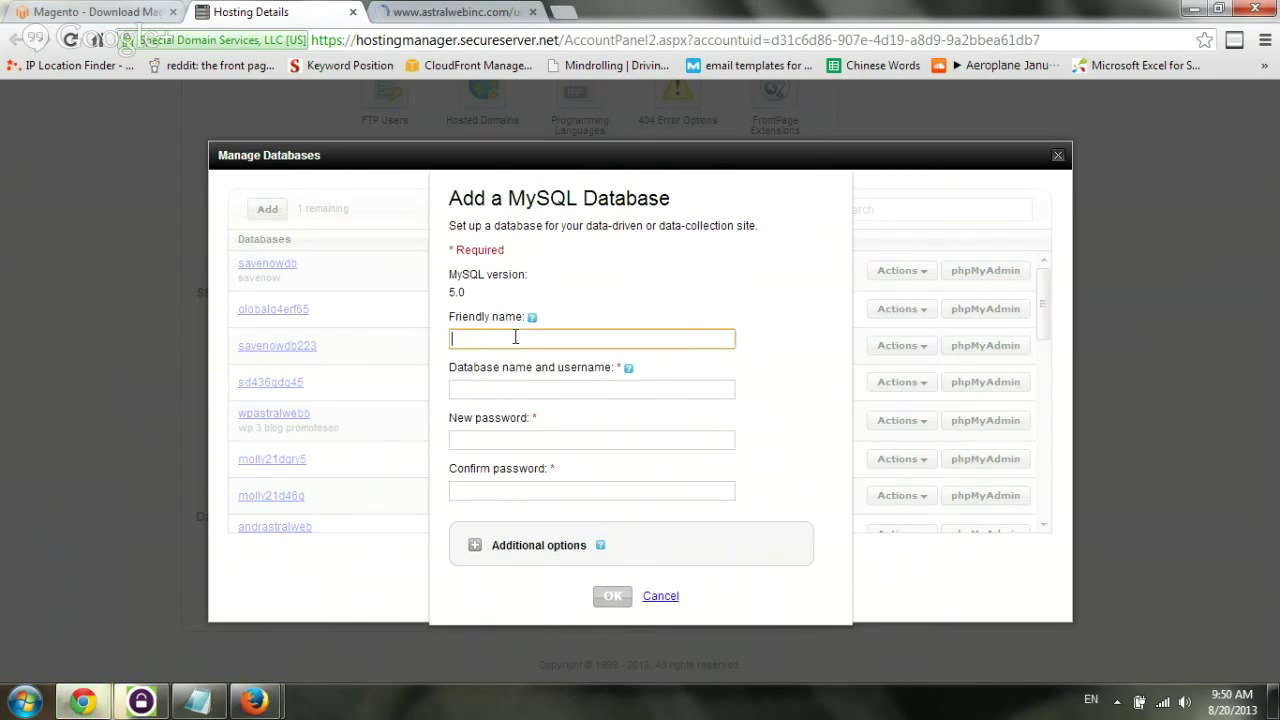
pyautogui.write('magento con')
pyautogui.write('munity edition test')
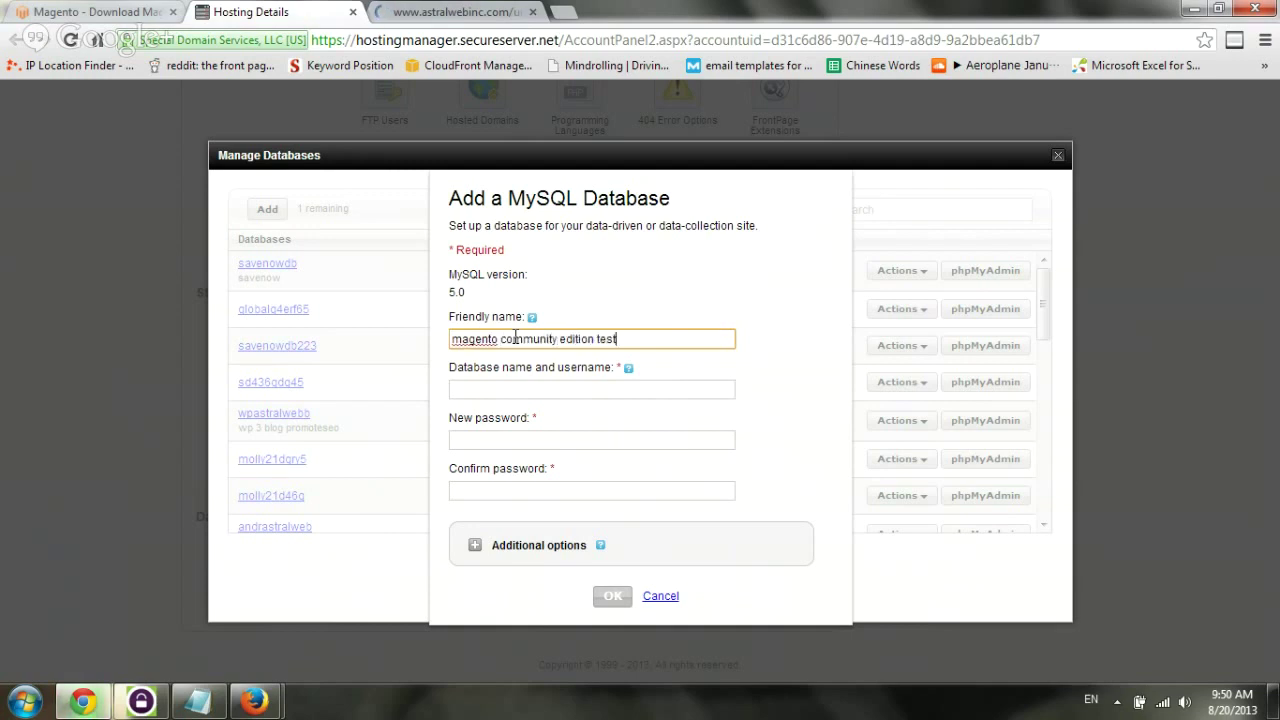
# - Change the noted database name to magentoastral4 and use it as the database name
pyautogui.click(199, 700)
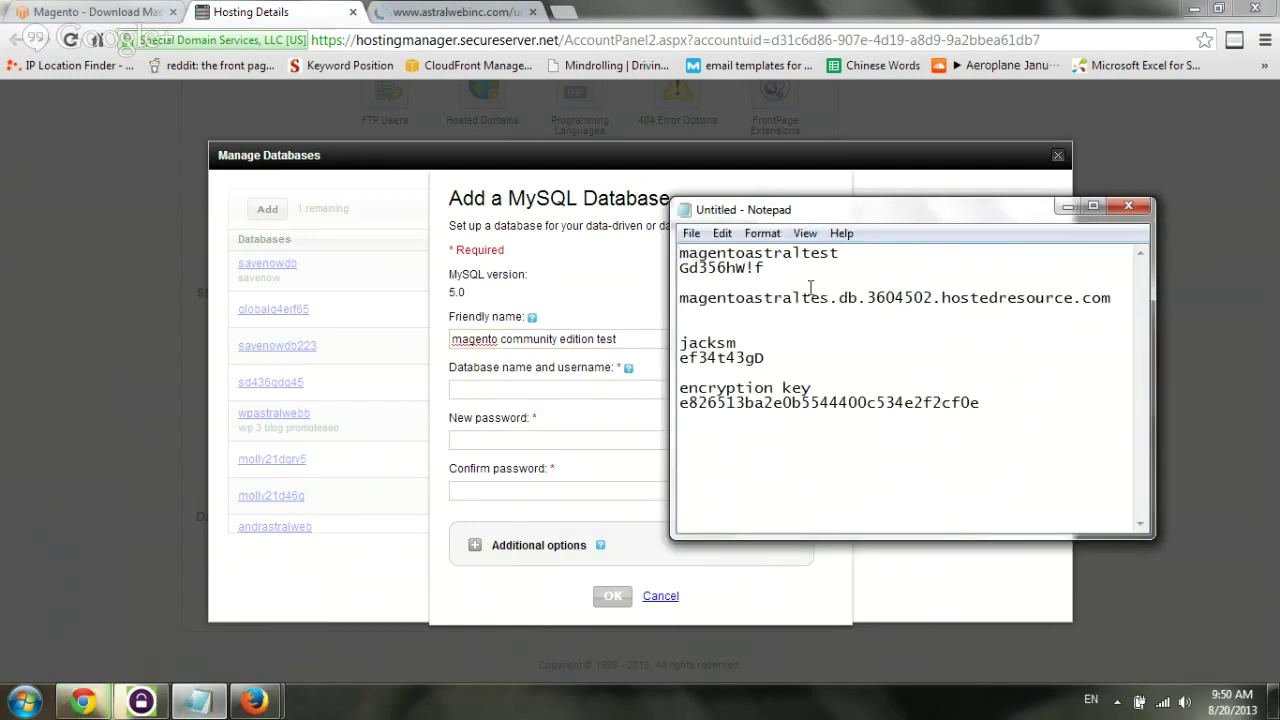
pyautogui.moveTo(850, 258); pyautogui.dragTo(802, 252)
pyautogui.write('4')
pyautogui.moveTo(820, 258); pyautogui.dragTo(679, 255)
pyautogui.hotkey('ctrl', 'c')
pyautogui.click(566, 389)
pyautogui.hotkey('ctrl', 'v')
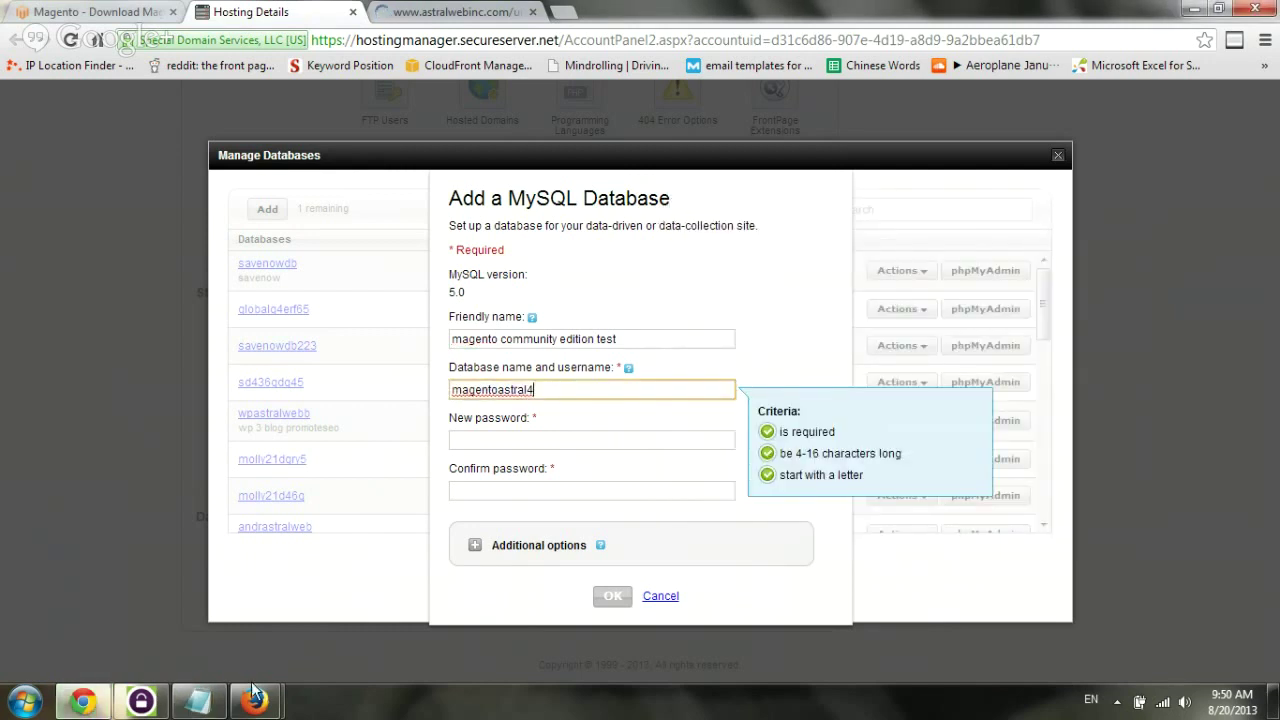
# - Fill both password fields with the saved database password and submit the database
pyautogui.click(199, 700)
pyautogui.moveTo(766, 268); pyautogui.dragTo(679, 268)
pyautogui.hotkey('ctrl', 'c')
pyautogui.click(518, 465)
pyautogui.press('Tab')
pyautogui.hotkey('ctrl', 'v')
pyautogui.press('Tab')
pyautogui.hotkey('ctrl', 'v')
pyautogui.click(613, 596)
# - Delete the outdated database host name and old encryption key from the notes
pyautogui.click(199, 700)
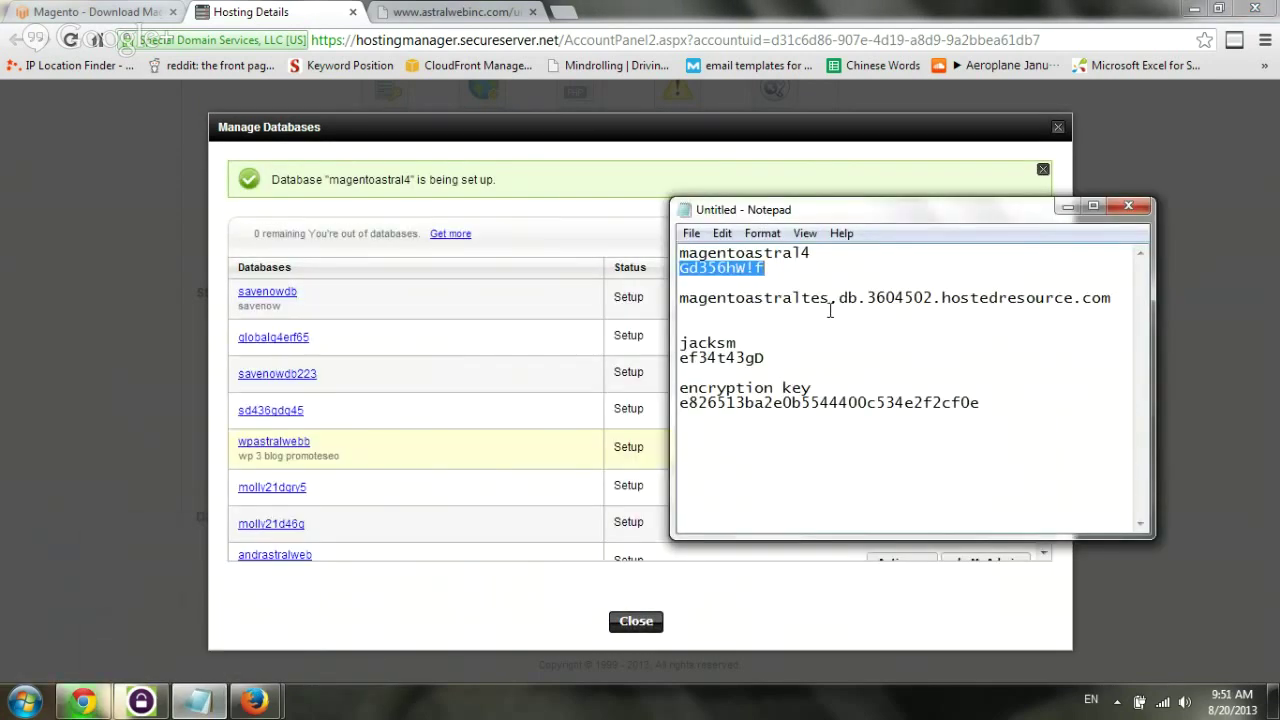
pyautogui.moveTo(683, 301); pyautogui.dragTo(1120, 299)
pyautogui.press('Delete')
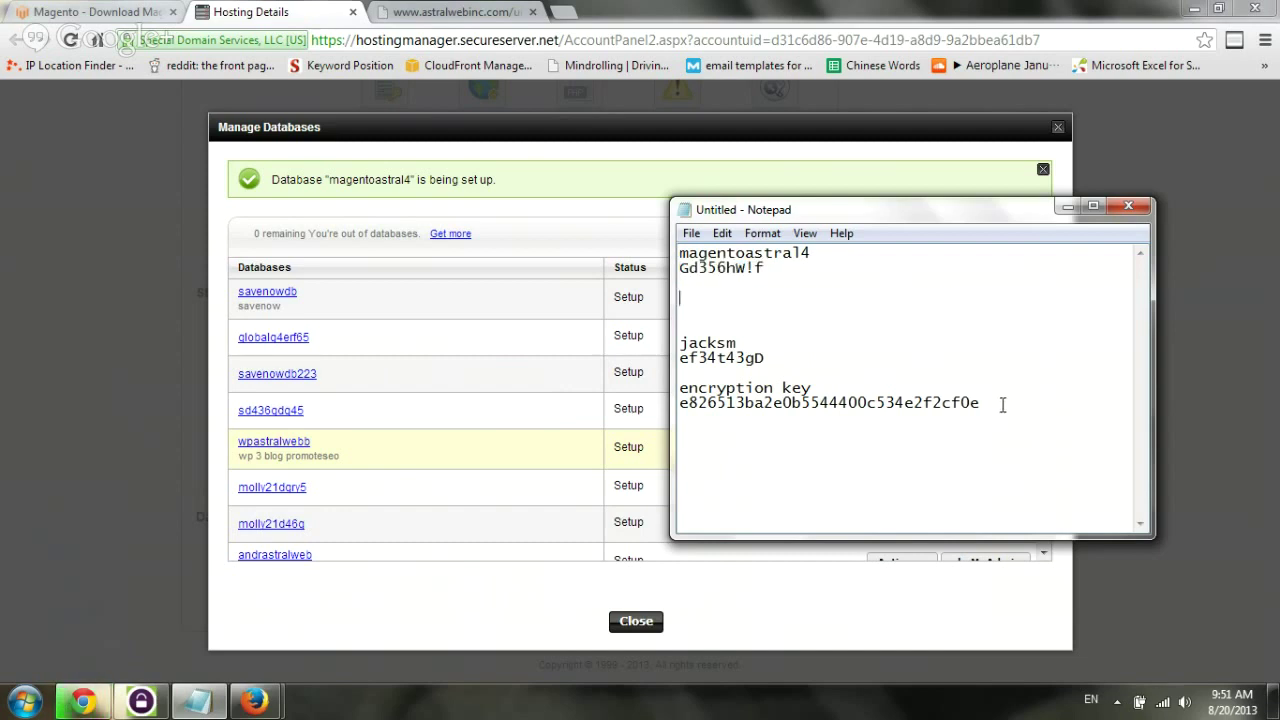
pyautogui.moveTo(1003, 403); pyautogui.dragTo(677, 404)
pyautogui.press('Delete')
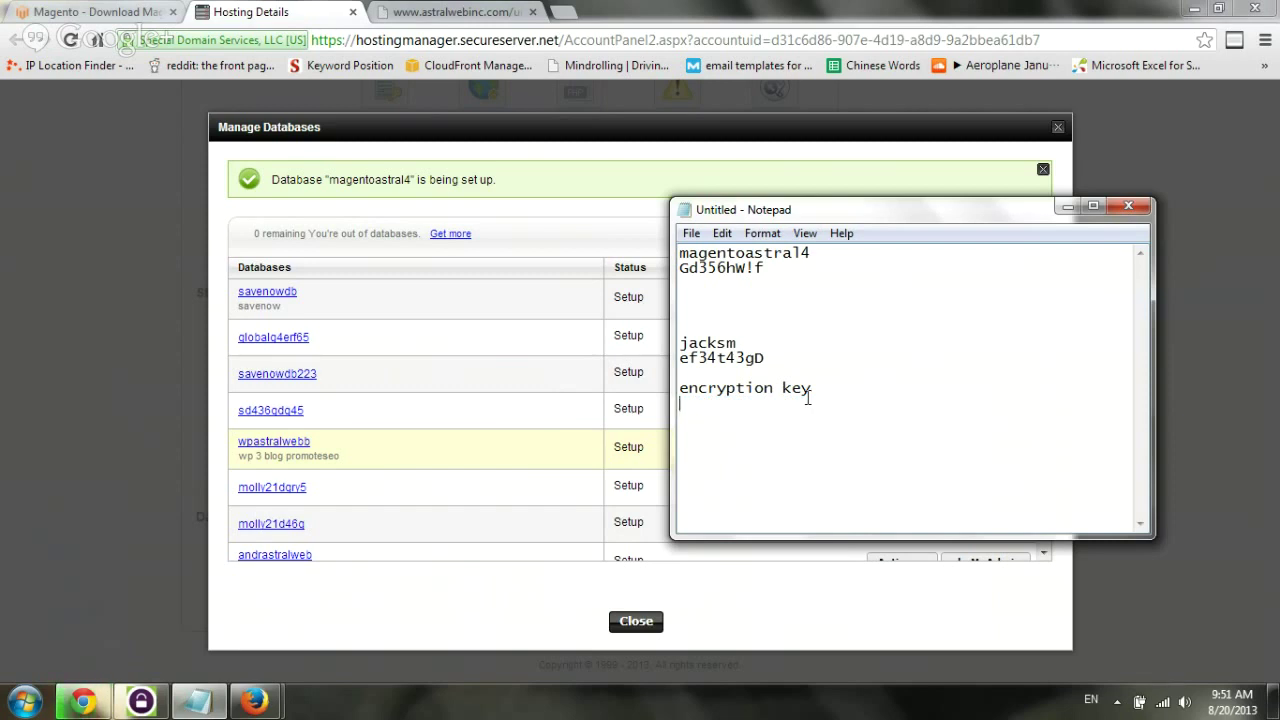
# - Review the database setup confirmation message in the database manager
pyautogui.click(545, 203)
pyautogui.moveTo(287, 180); pyautogui.dragTo(650, 198)
pyautogui.click(817, 443)
pyautogui.scroll(-7, 791, 371)
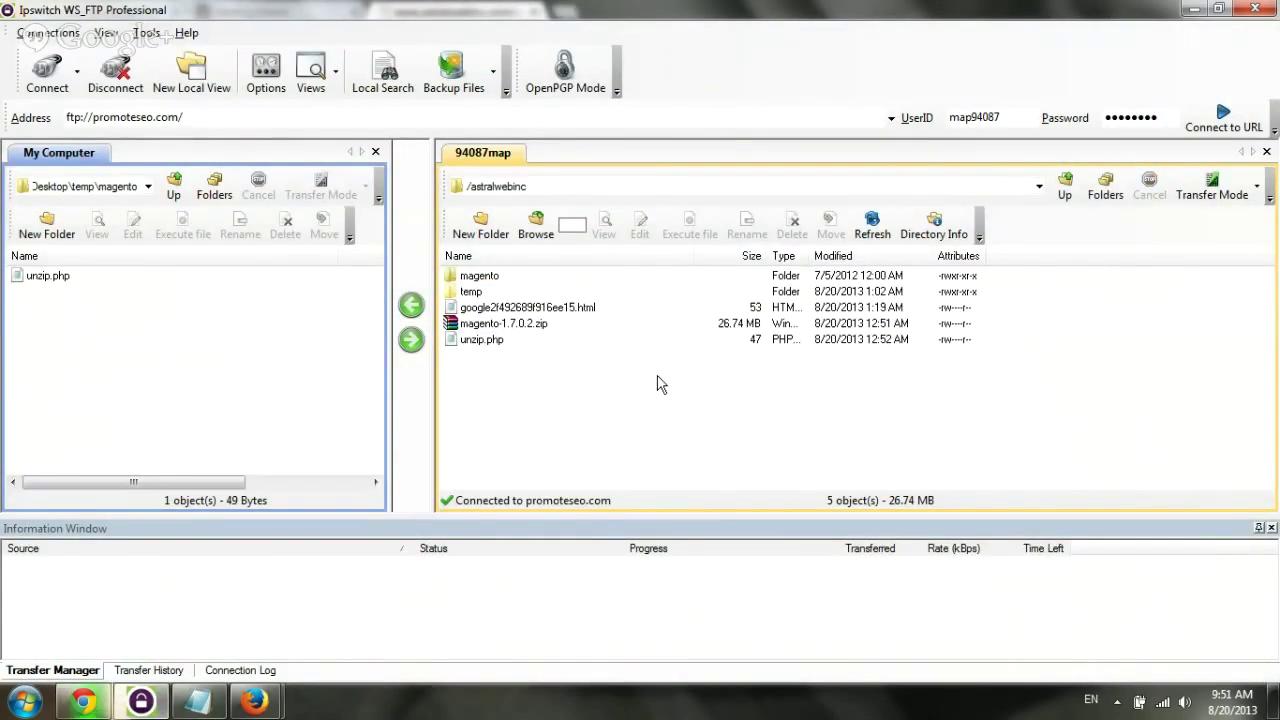
# - Inspect the extracted magento folder on the server, then go back up to /astralwebinc
pyautogui.click(466, 280)
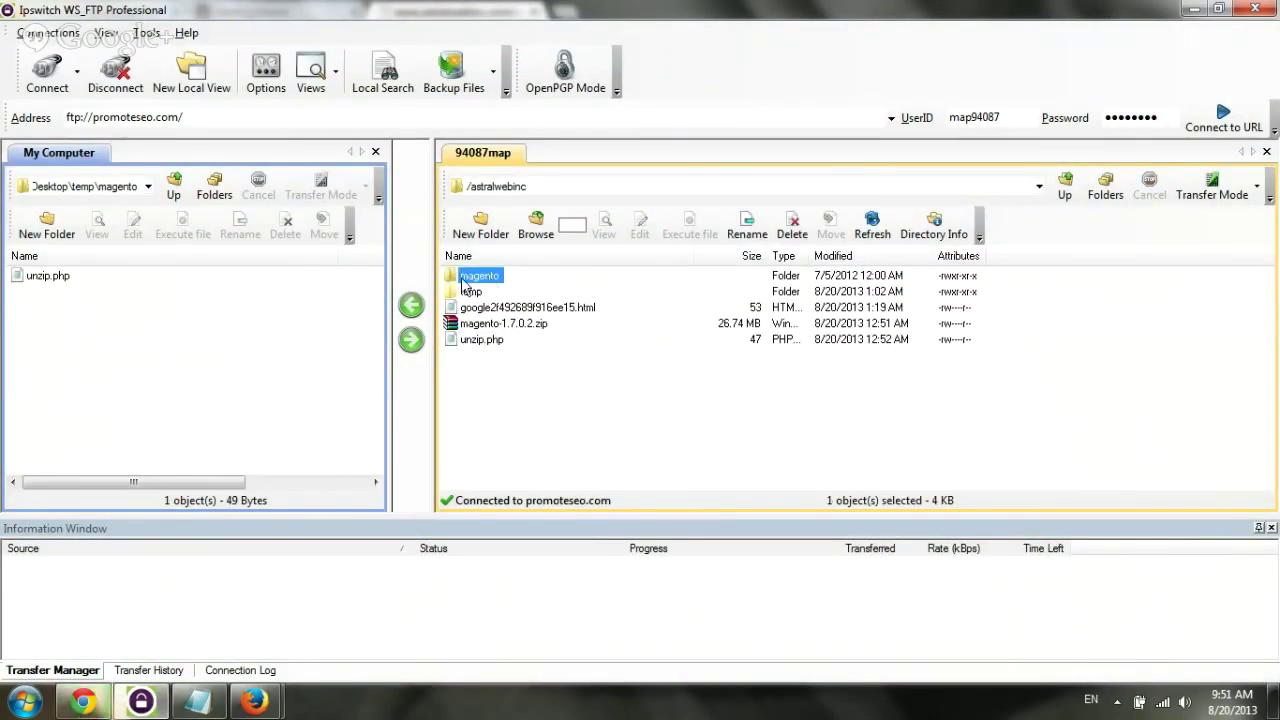
pyautogui.doubleClick(480, 278)
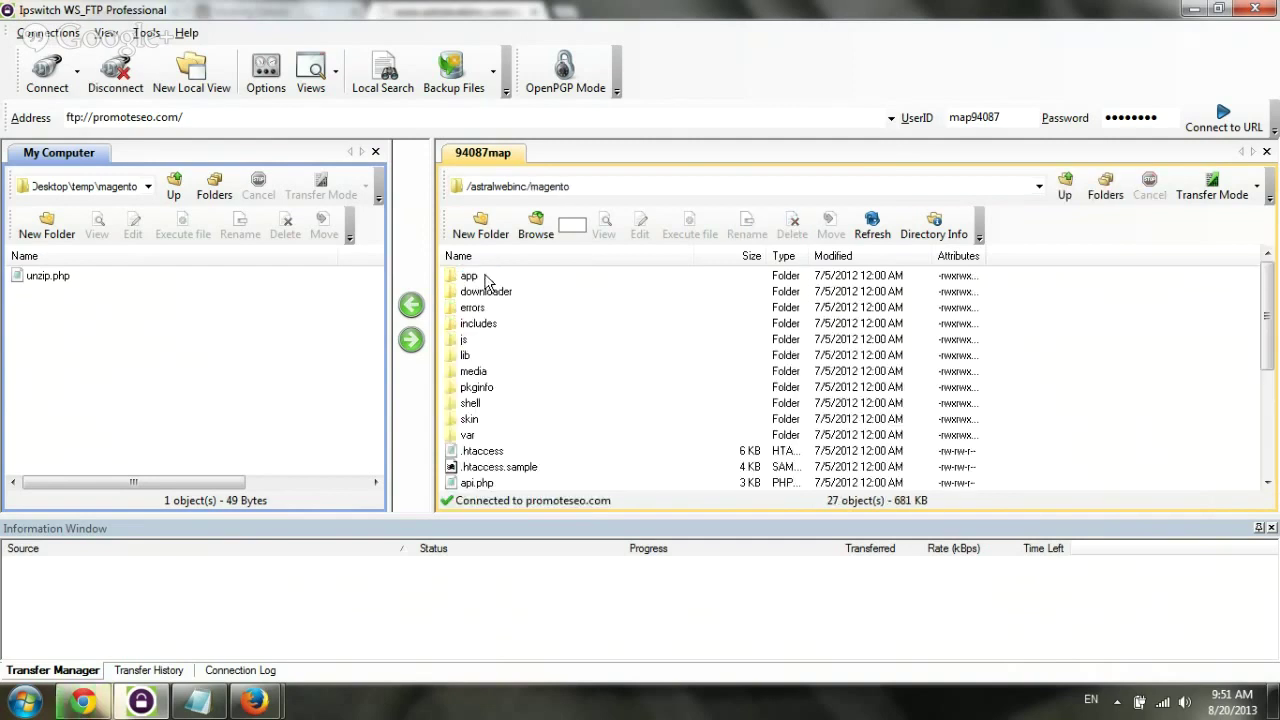
pyautogui.click(1065, 186)
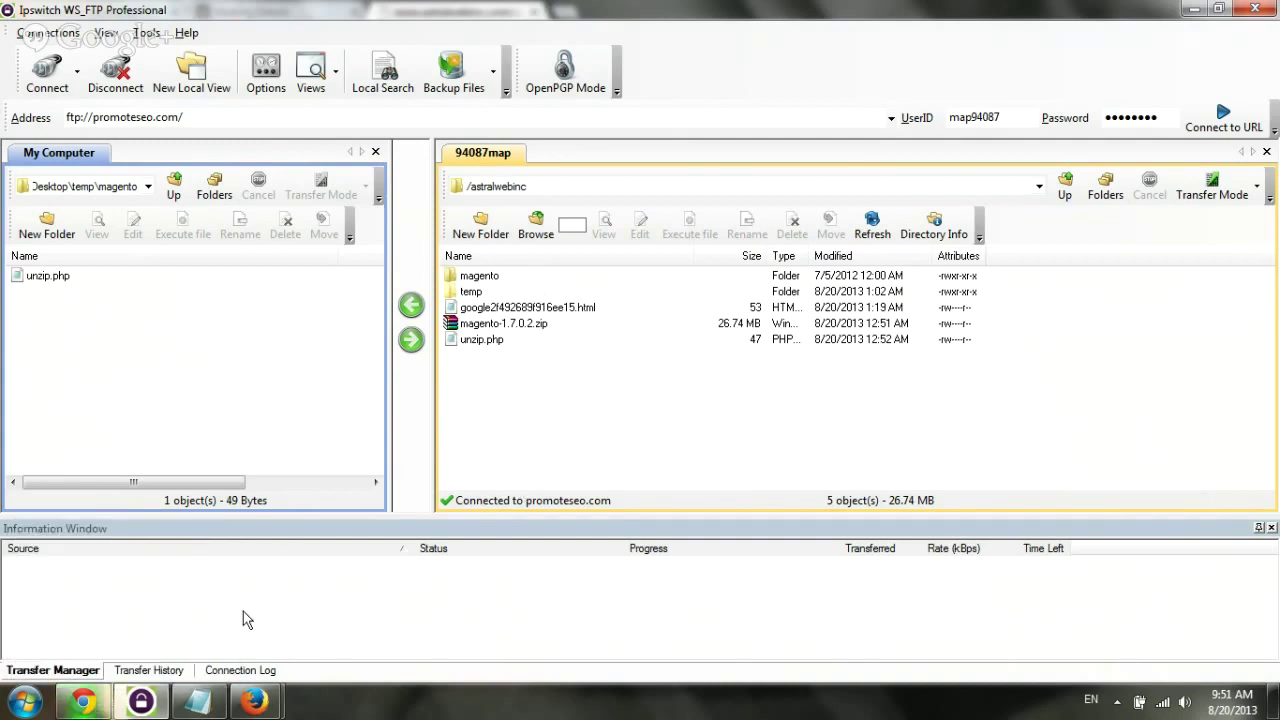
pyautogui.moveTo(103, 706)
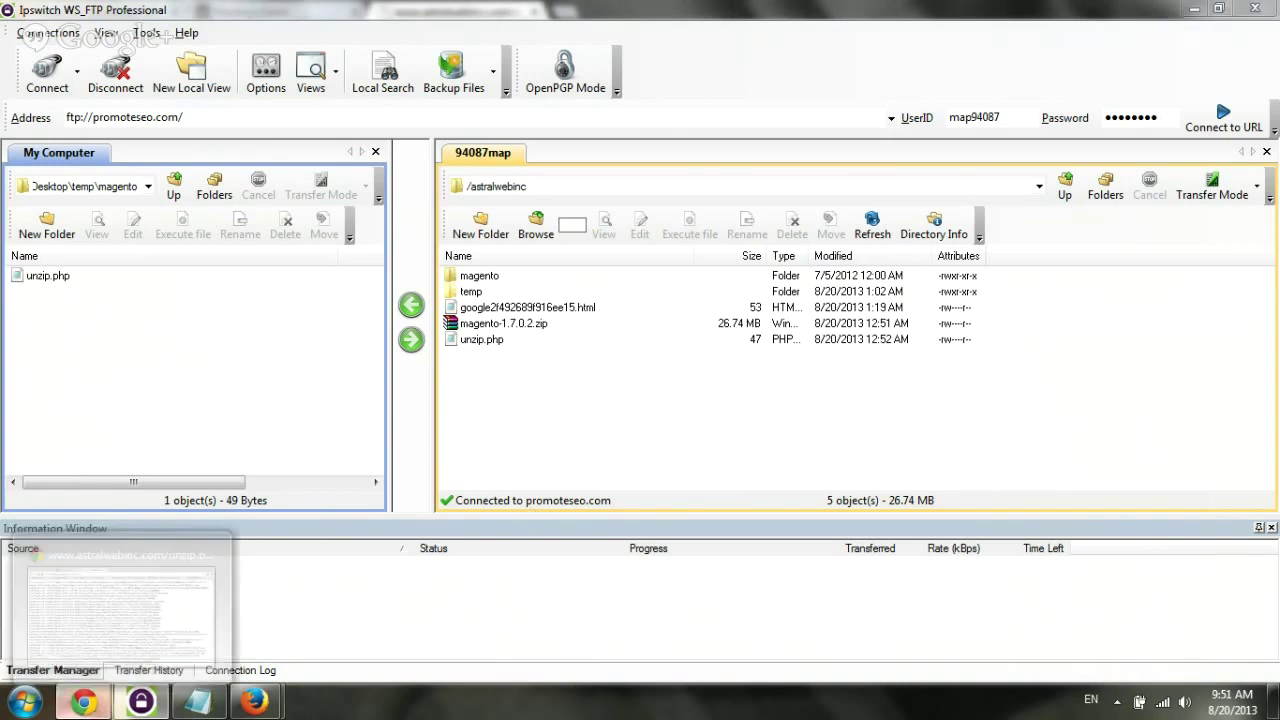
# - Return to the browser's hosting details page showing the Manage Databases list
pyautogui.click(84, 702)
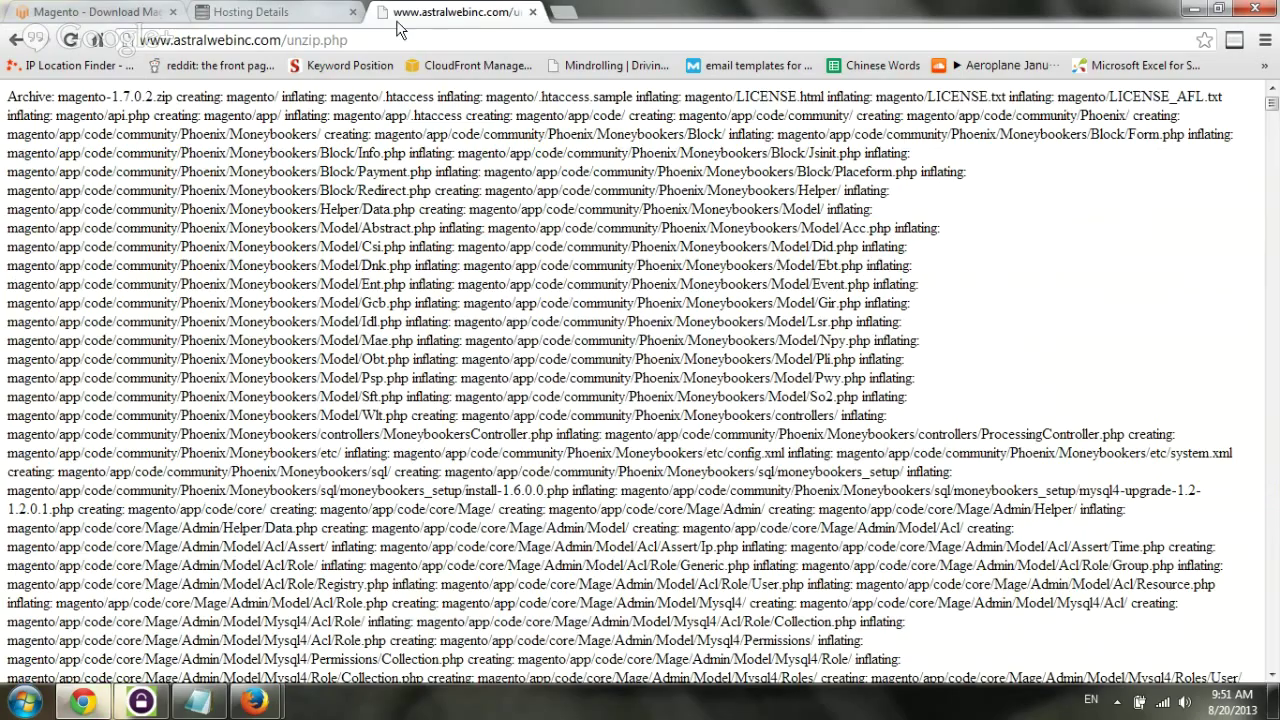
pyautogui.click(250, 11)
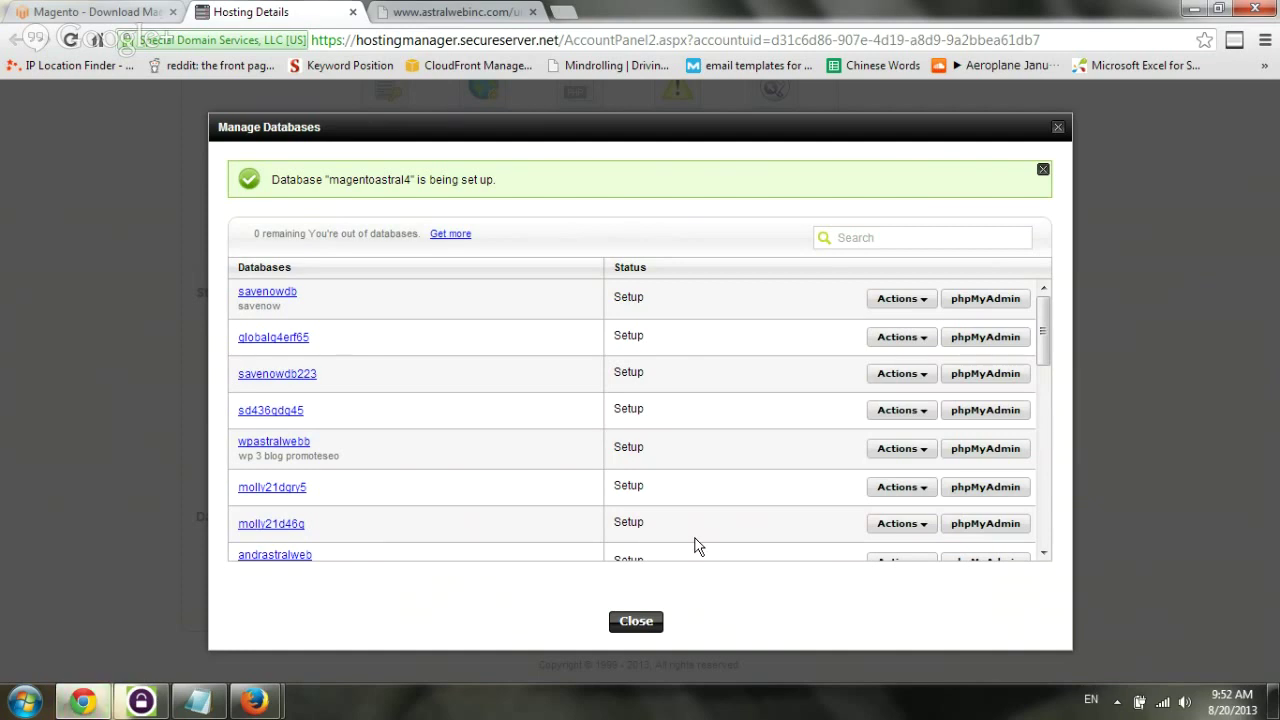
# - Confirm the magentoastral4 database shows Pending Setup status
pyautogui.scroll(-10, 743, 503)
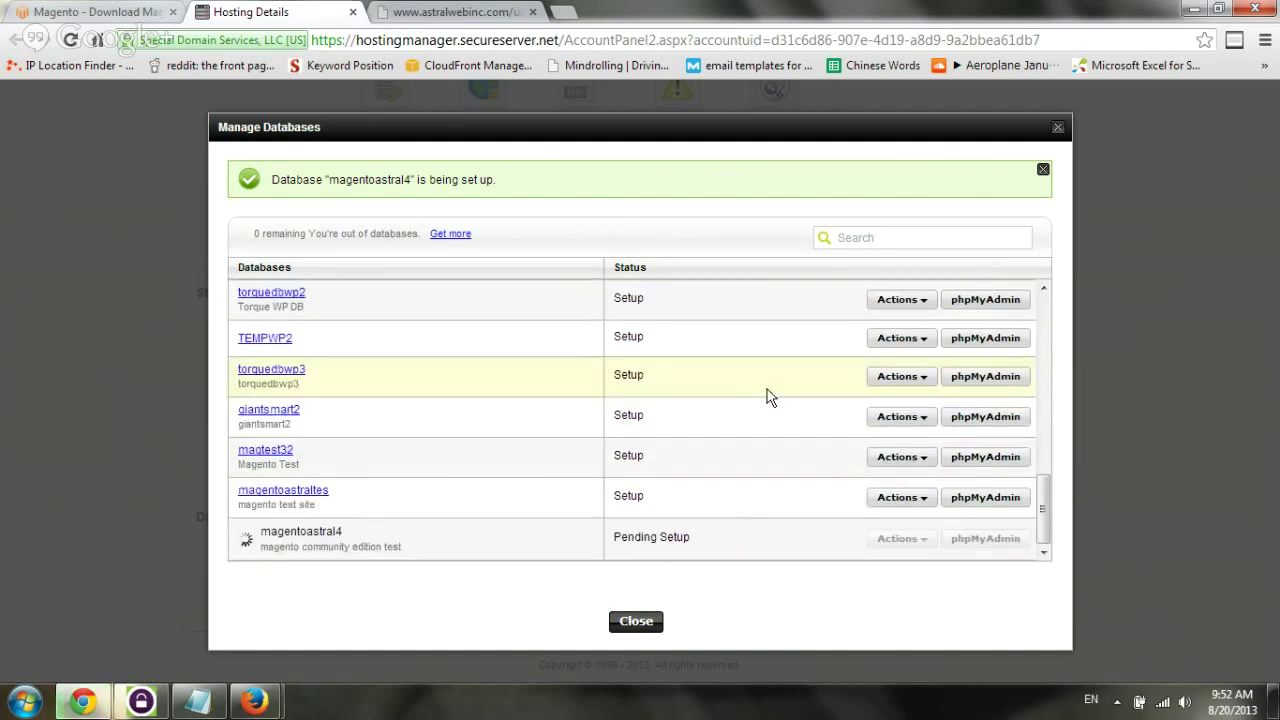
pyautogui.moveTo(614, 537); pyautogui.dragTo(644, 537)
pyautogui.click(712, 537)
pyautogui.tripleClick(690, 540)
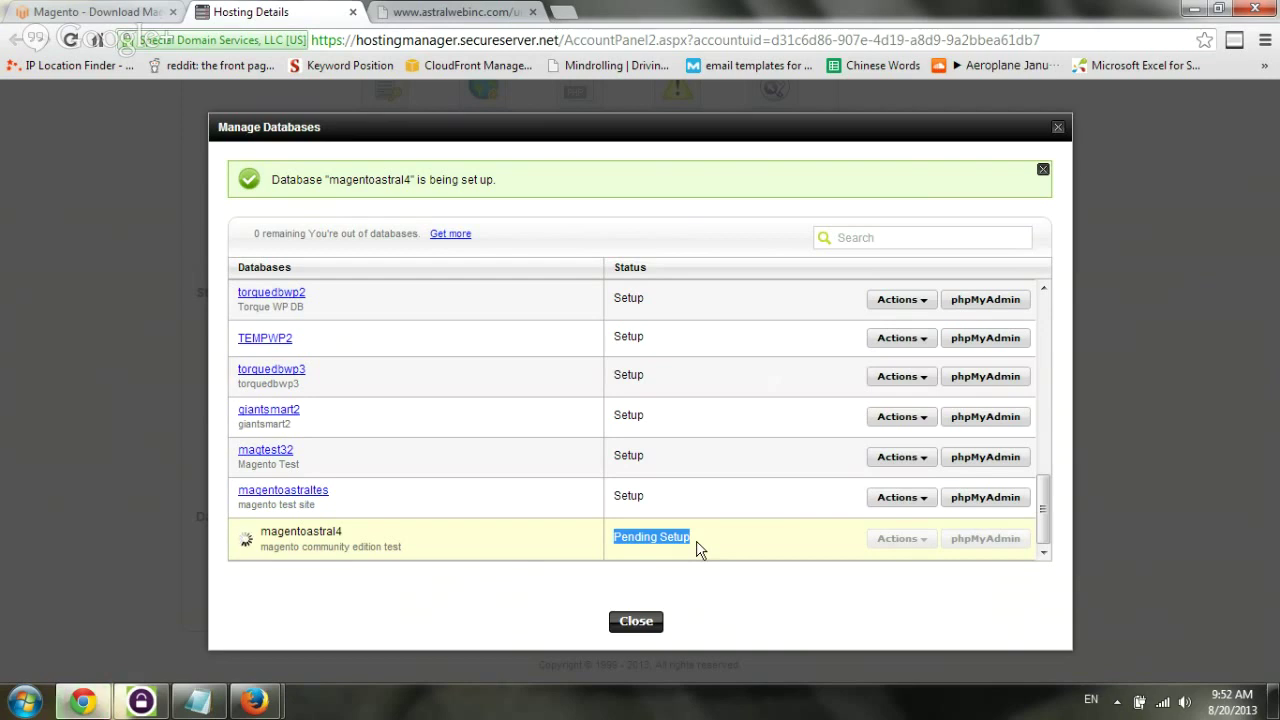
pyautogui.click(525, 10)
pyautogui.click(443, 40)
pyautogui.moveTo(288, 40); pyautogui.dragTo(443, 38)
pyautogui.press('BackSpace')
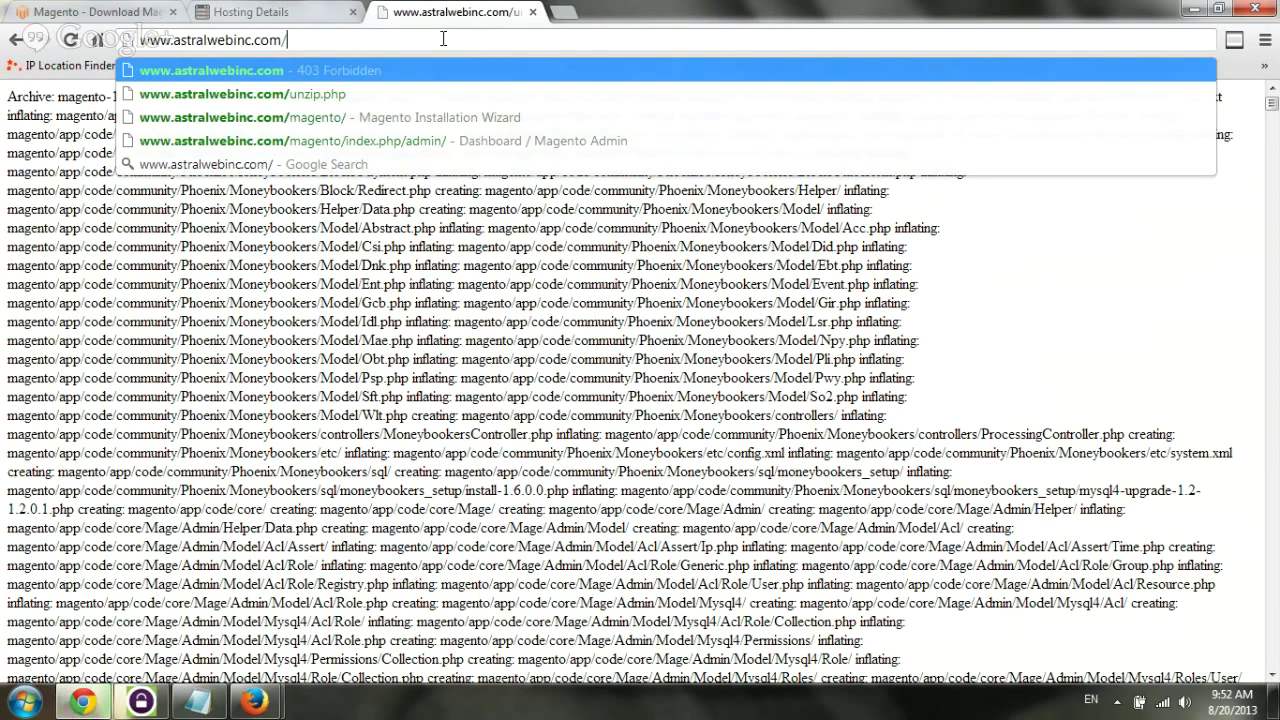
# - Open the Installation Wizard, accept the license, and keep English (US), Pacific time, US Dollar
pyautogui.click(300, 117)
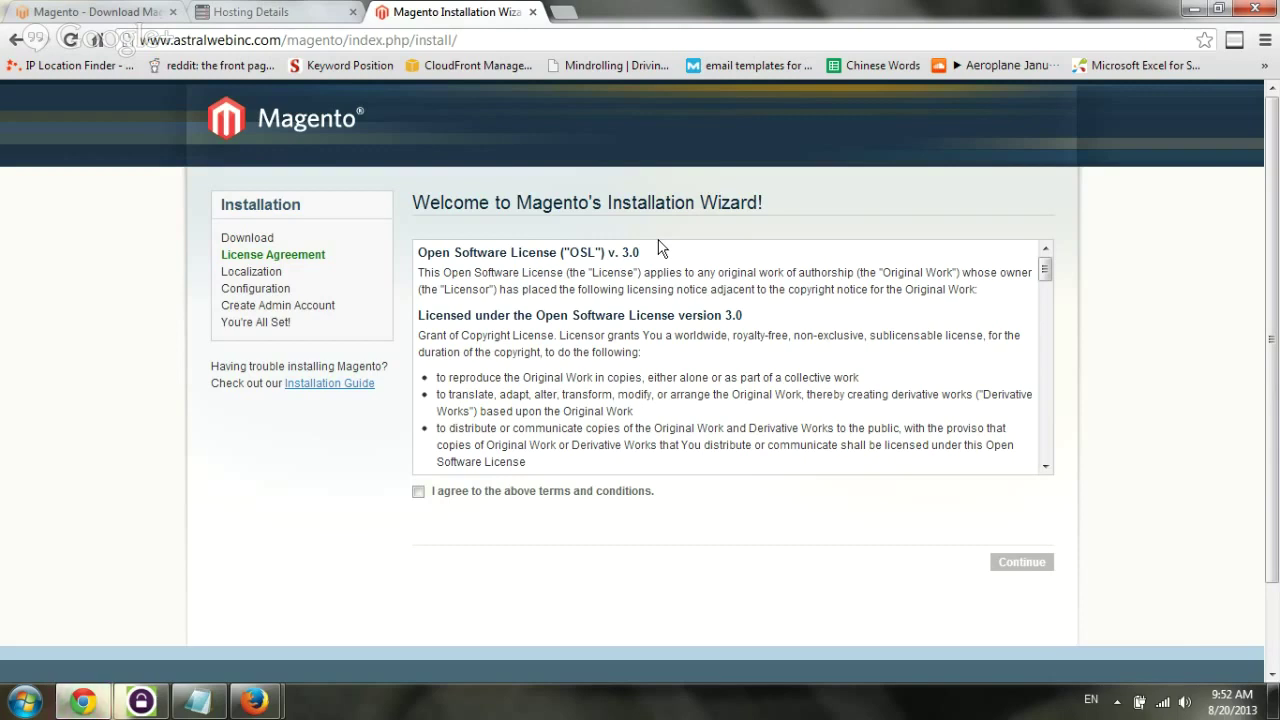
pyautogui.click(418, 491)
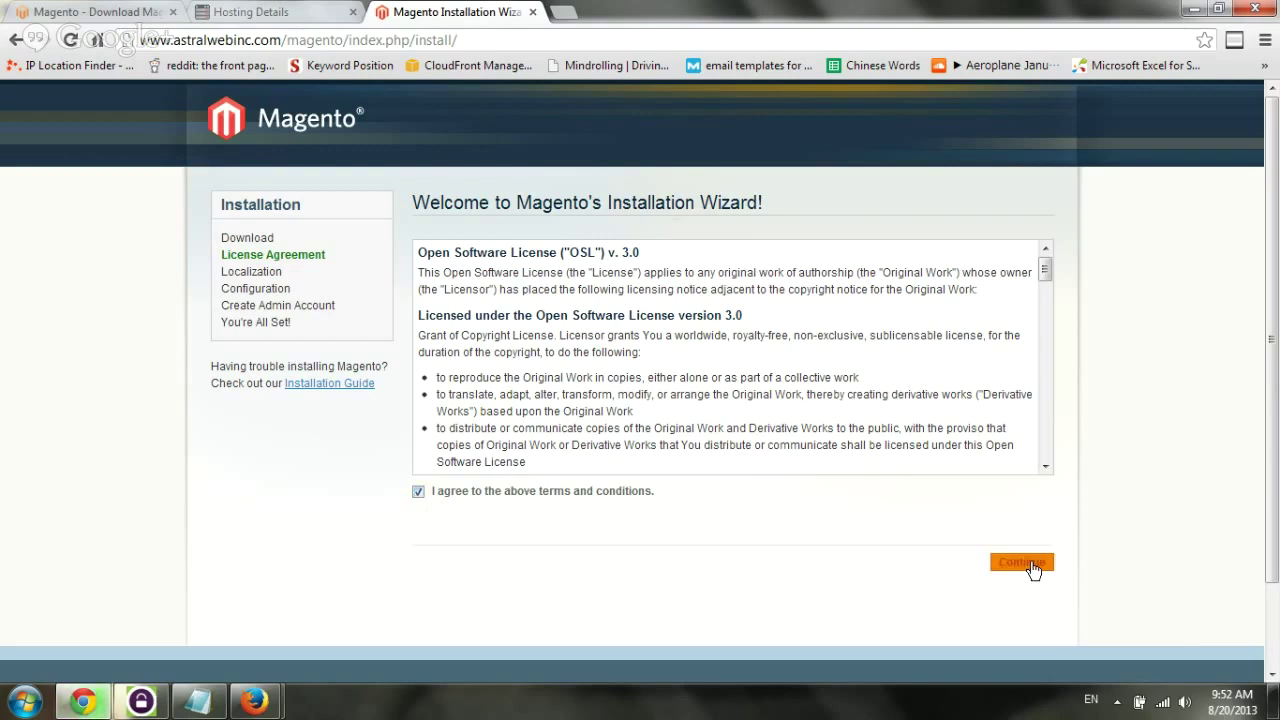
pyautogui.click(1033, 567)
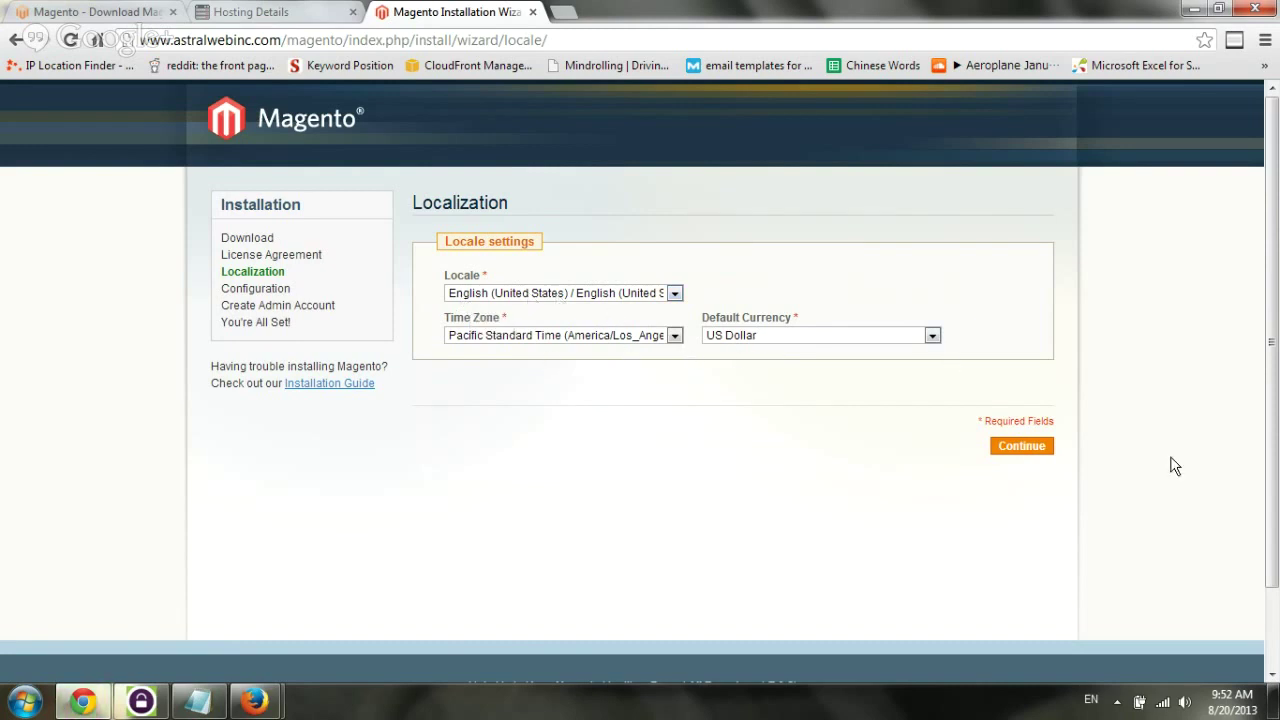
pyautogui.click(1038, 450)
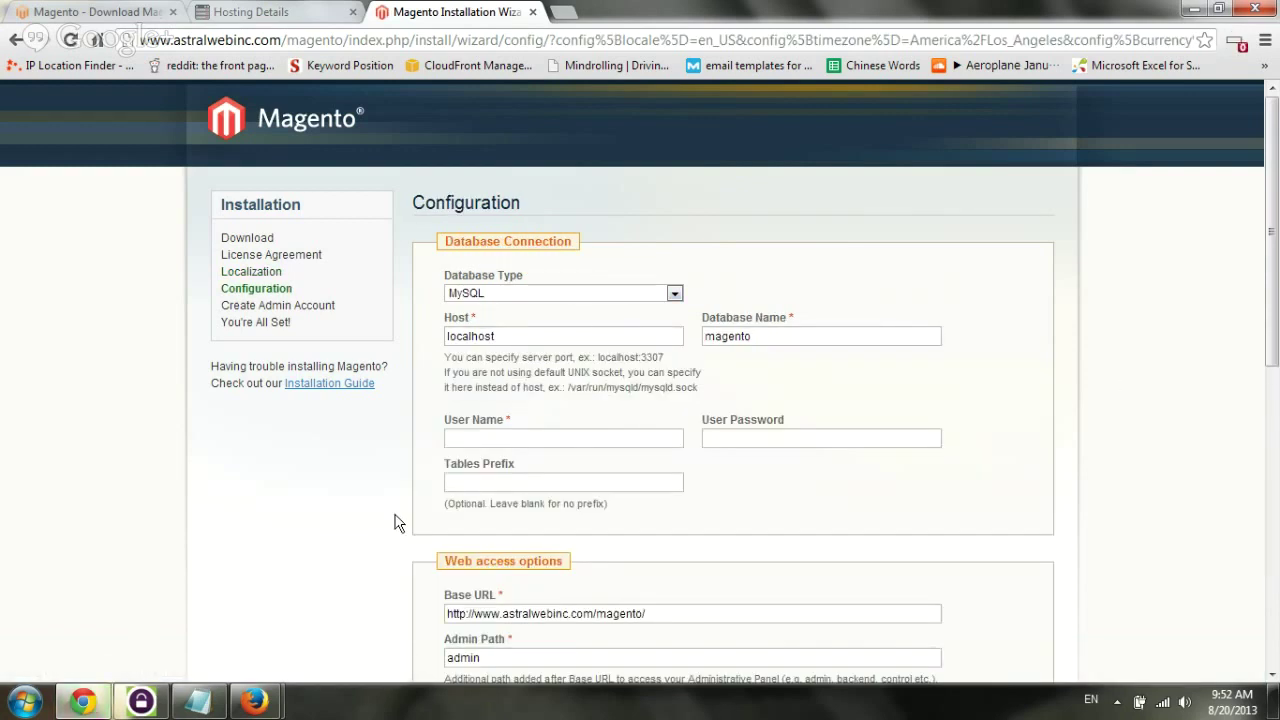
# - Reopen the MySQL database list, select magentoastral4 in the notes, and return to the wizard
pyautogui.click(288, 10)
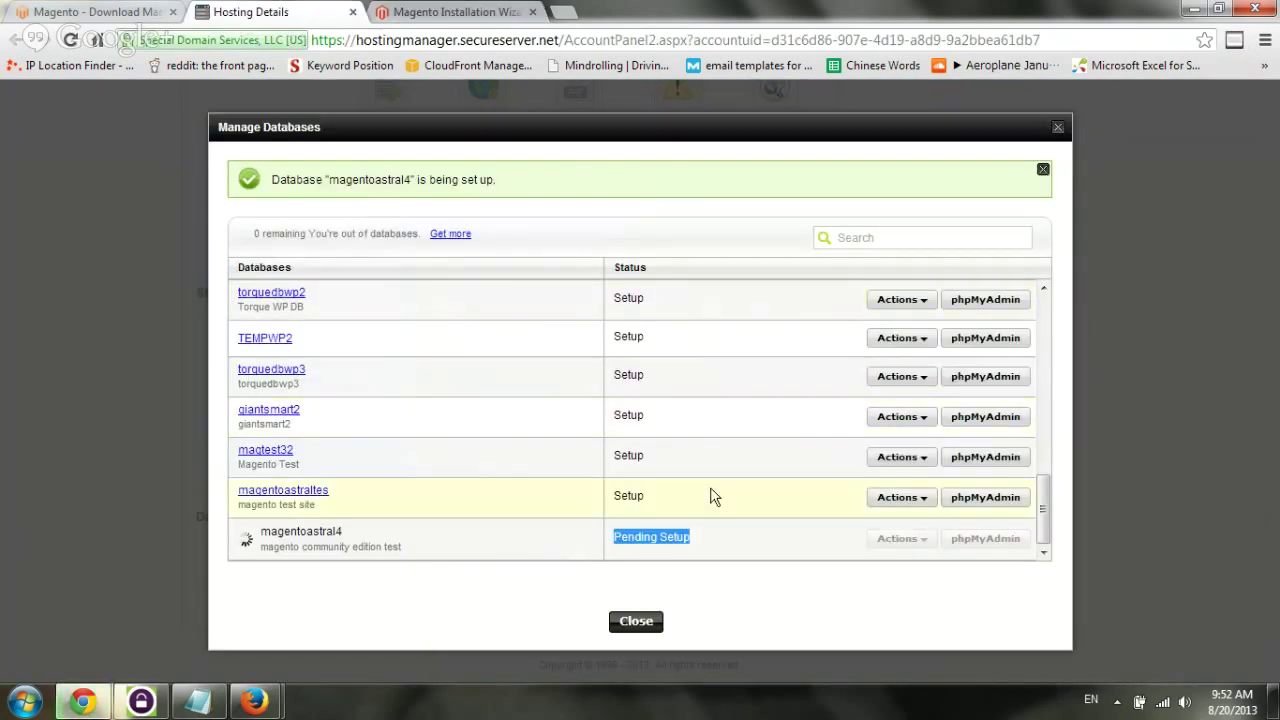
pyautogui.click(638, 621)
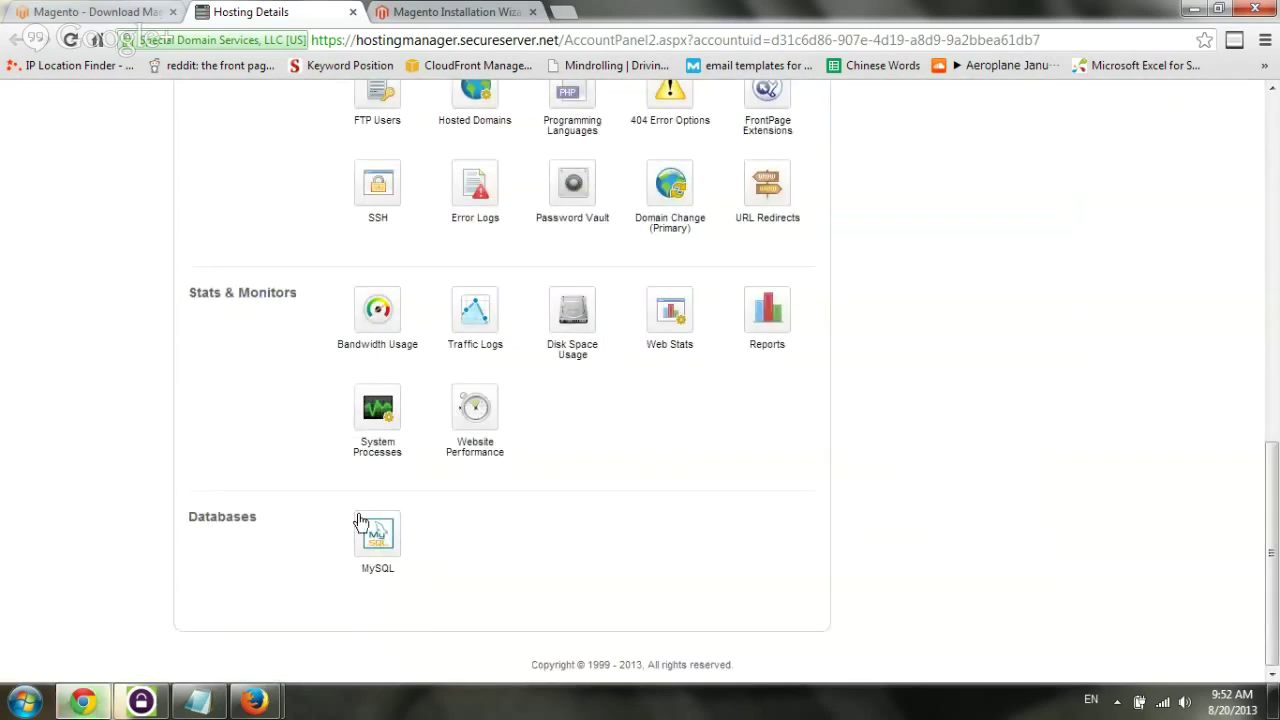
pyautogui.click(378, 538)
pyautogui.scroll(-5, 587, 440)
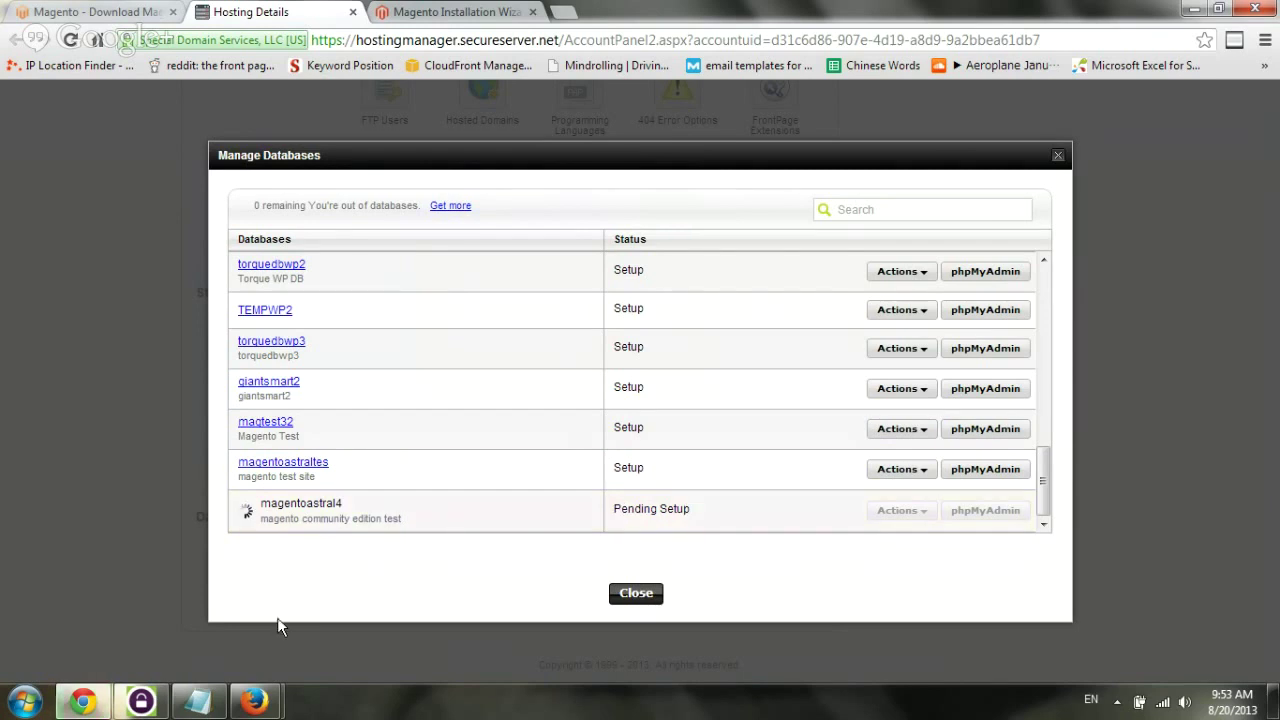
pyautogui.click(199, 701)
pyautogui.moveTo(822, 253); pyautogui.dragTo(632, 250)
pyautogui.hotkey('ctrl', 'c')
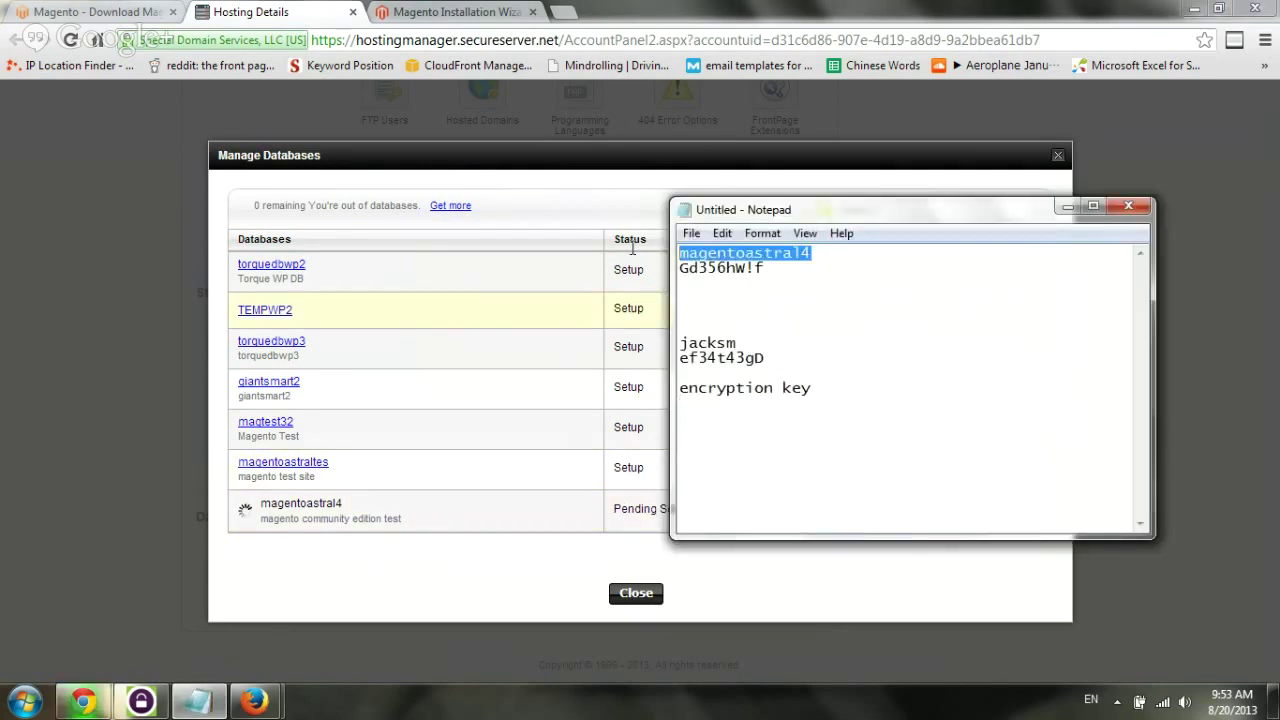
pyautogui.click(460, 12)
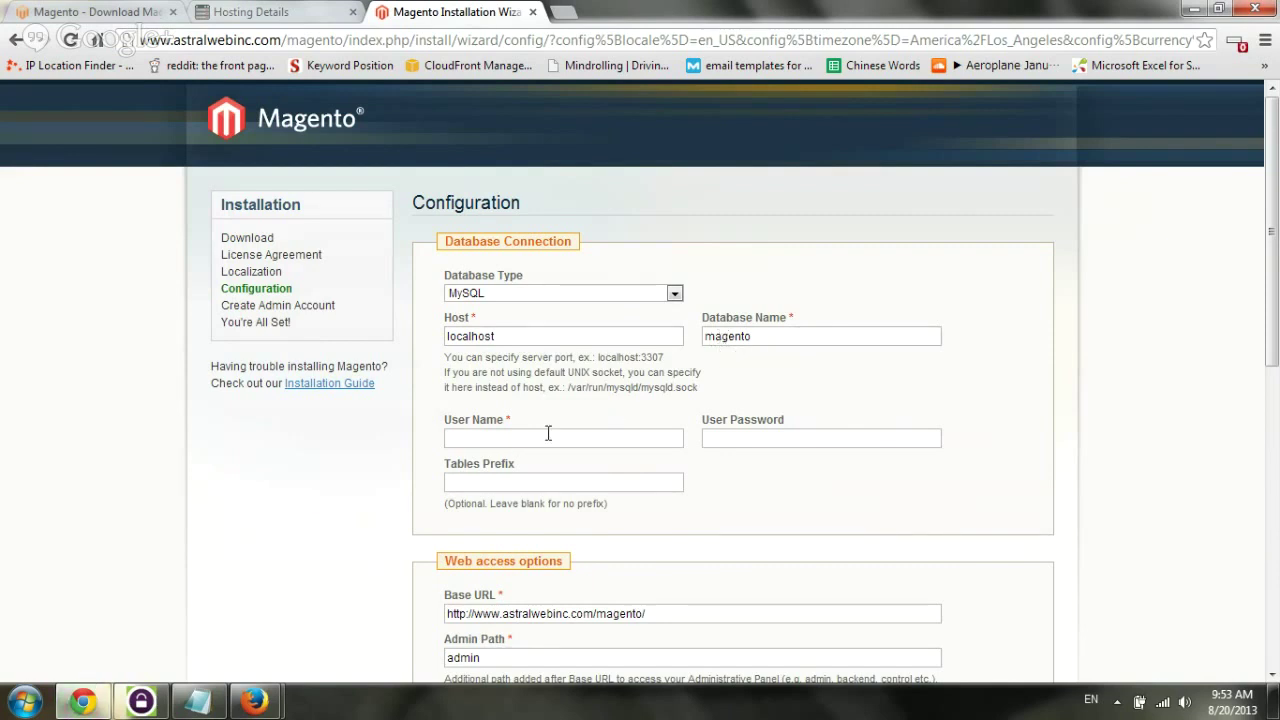
# - Enter magentoastral4 as database name and user name, and supply the saved database password
pyautogui.doubleClick(781, 339)
pyautogui.hotkey('ctrl', 'v')
pyautogui.click(574, 432)
pyautogui.hotkey('ctrl', 'v')
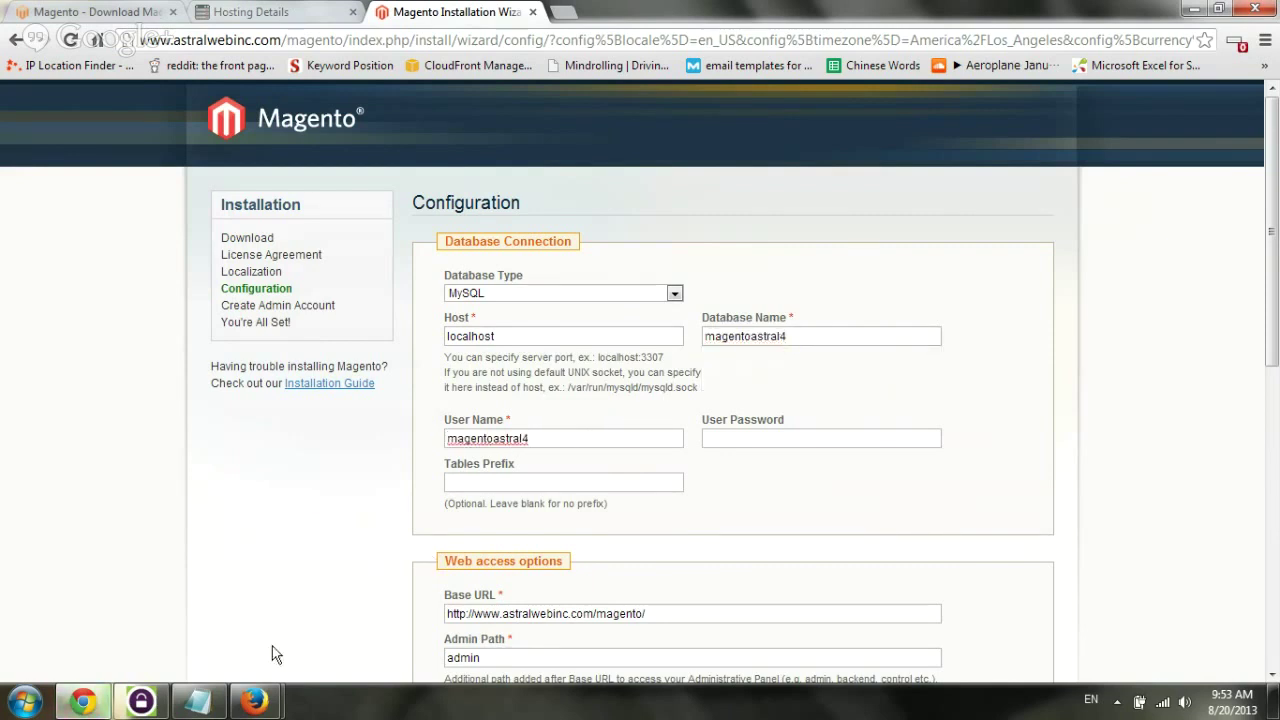
pyautogui.click(197, 700)
pyautogui.moveTo(764, 268); pyautogui.dragTo(679, 268)
pyautogui.click(640, 416)
pyautogui.click(753, 437)
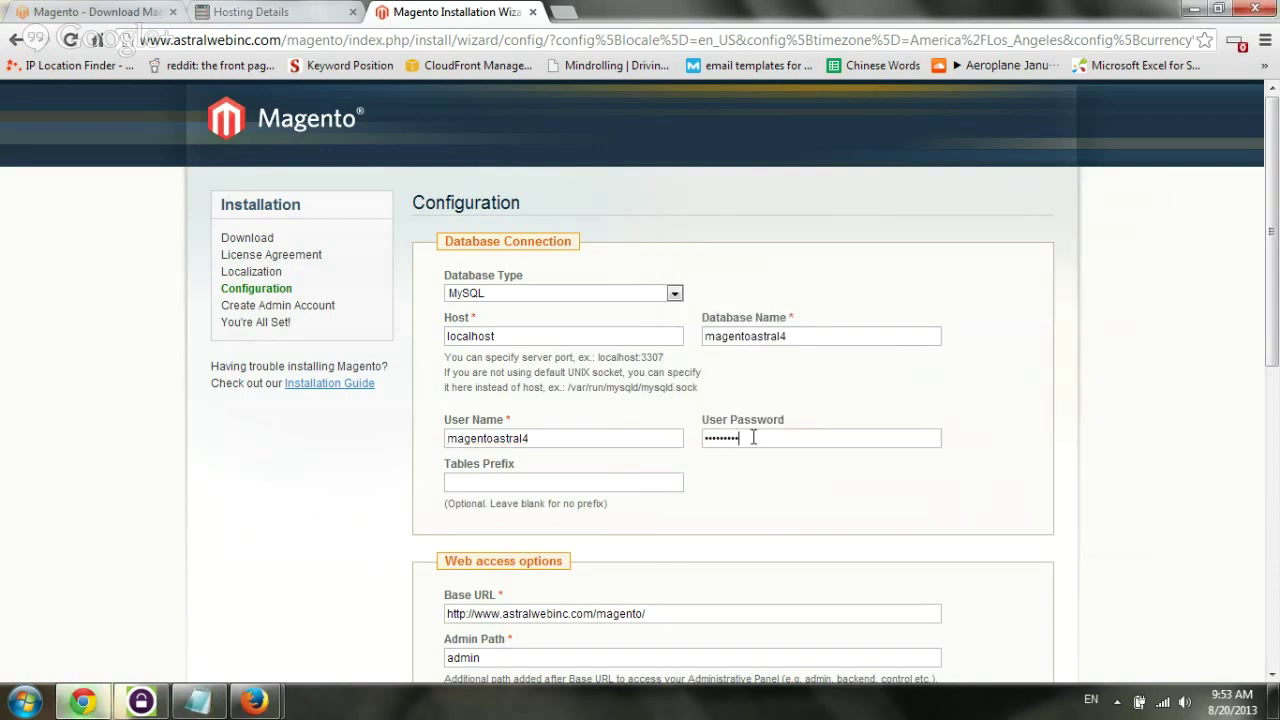
# - Clear localhost from the Host field and look over the rest of the Configuration form
pyautogui.doubleClick(560, 336)
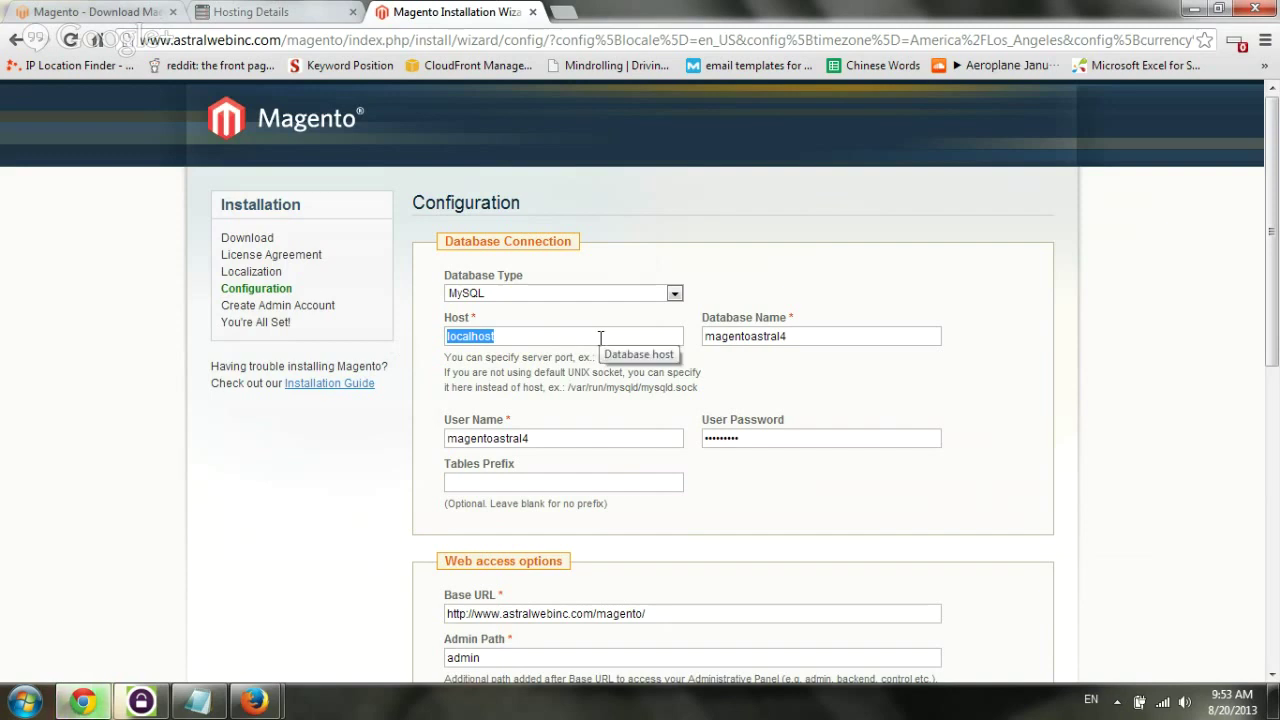
pyautogui.press('BackSpace')
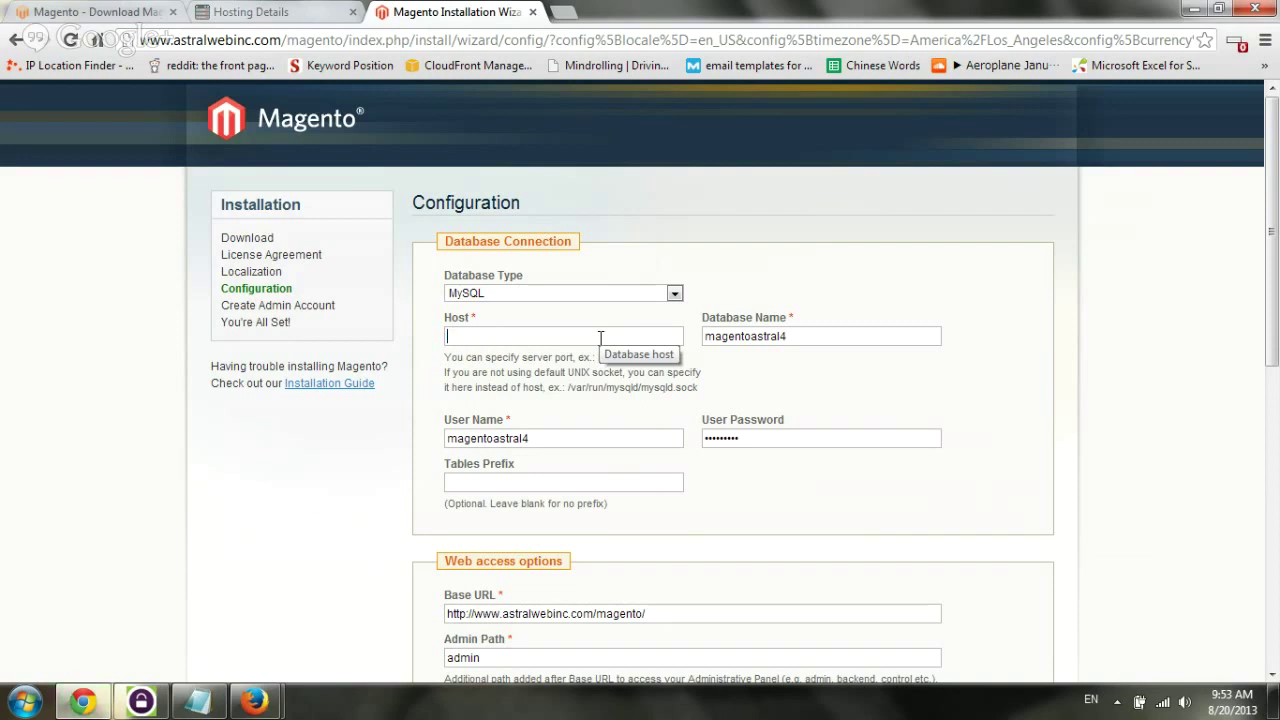
pyautogui.scroll(-2, 653, 333)
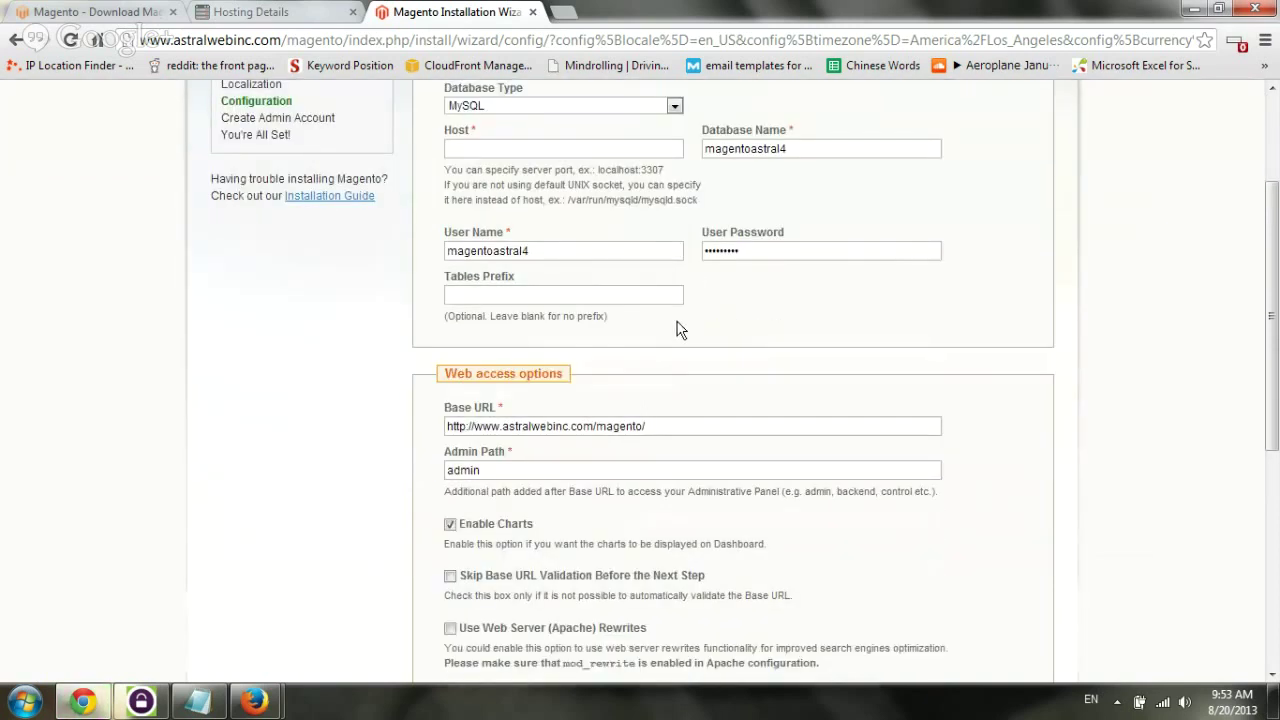
pyautogui.moveTo(466, 426); pyautogui.dragTo(686, 425)
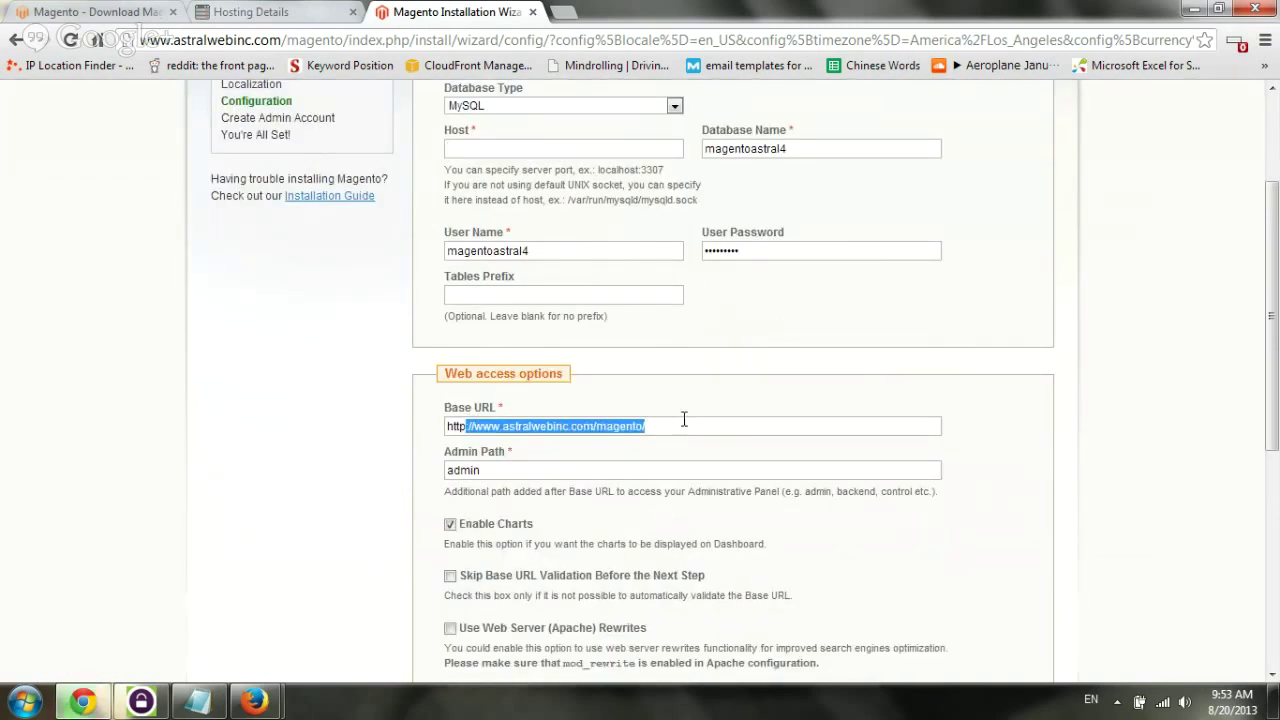
pyautogui.scroll(-2, 684, 418)
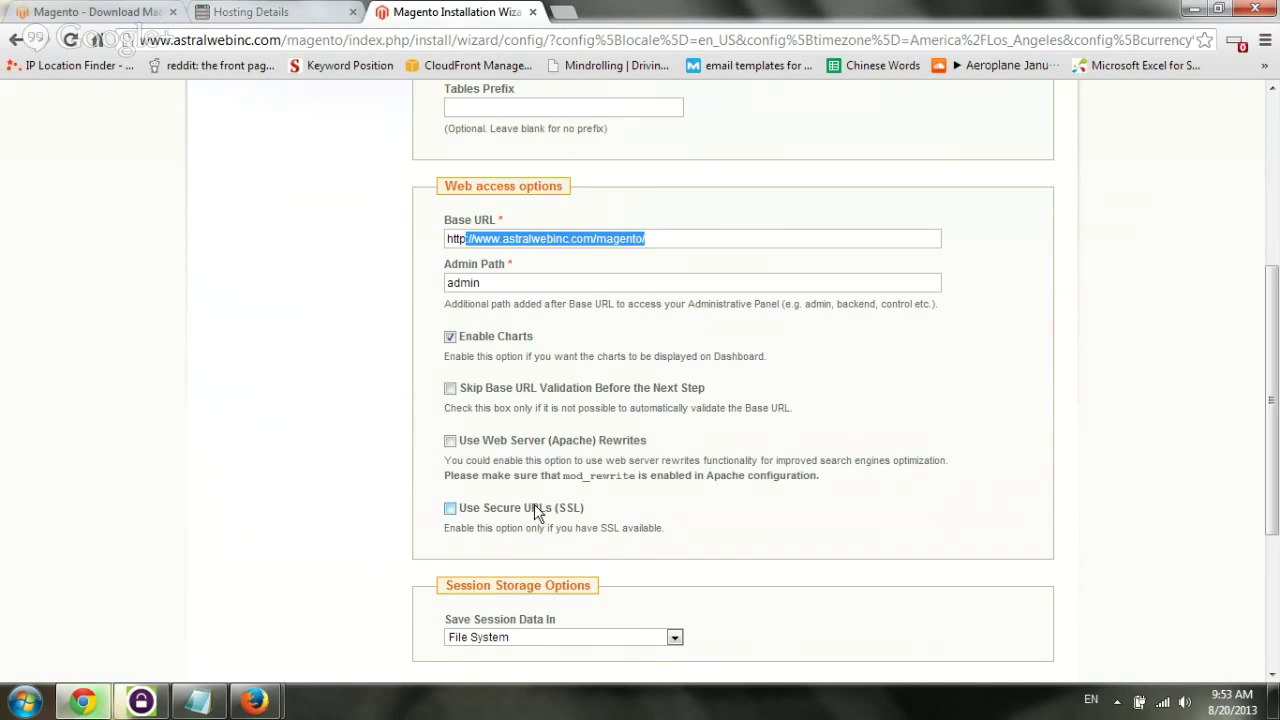
pyautogui.scroll(-2, 690, 500)
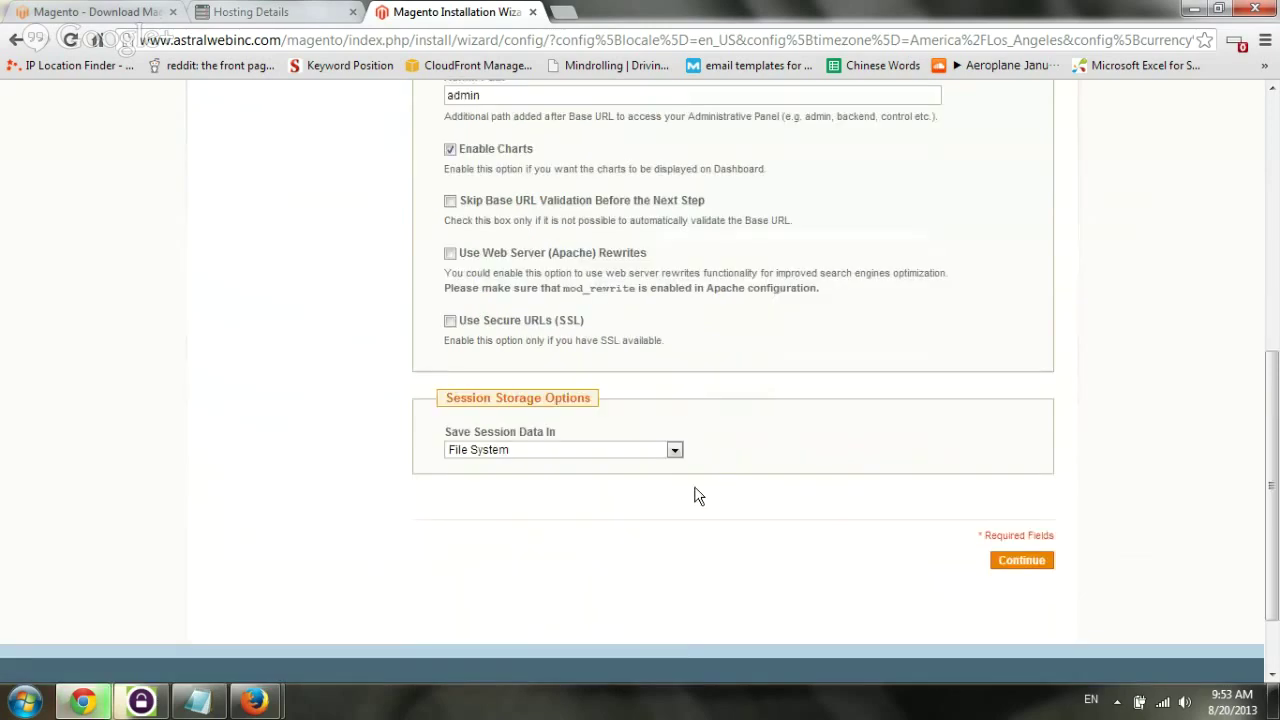
pyautogui.scroll(-1, 730, 420)
pyautogui.scroll(7, 786, 434)
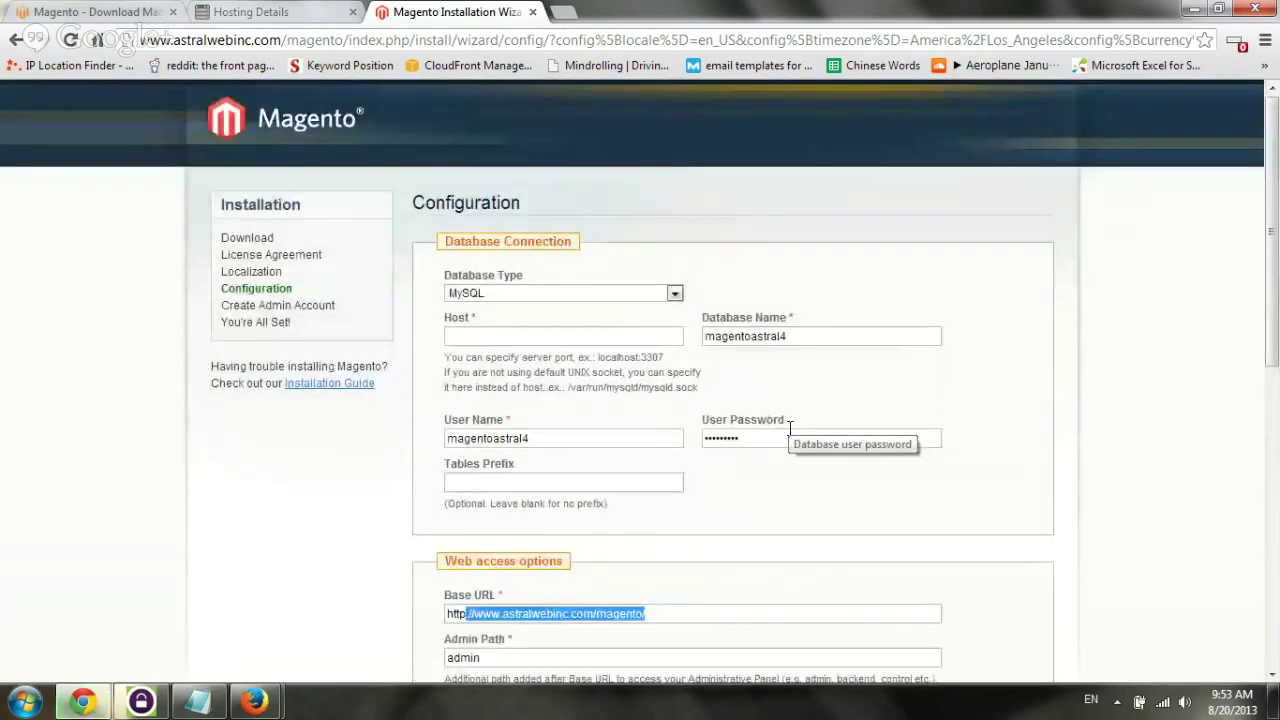
pyautogui.click(491, 336)
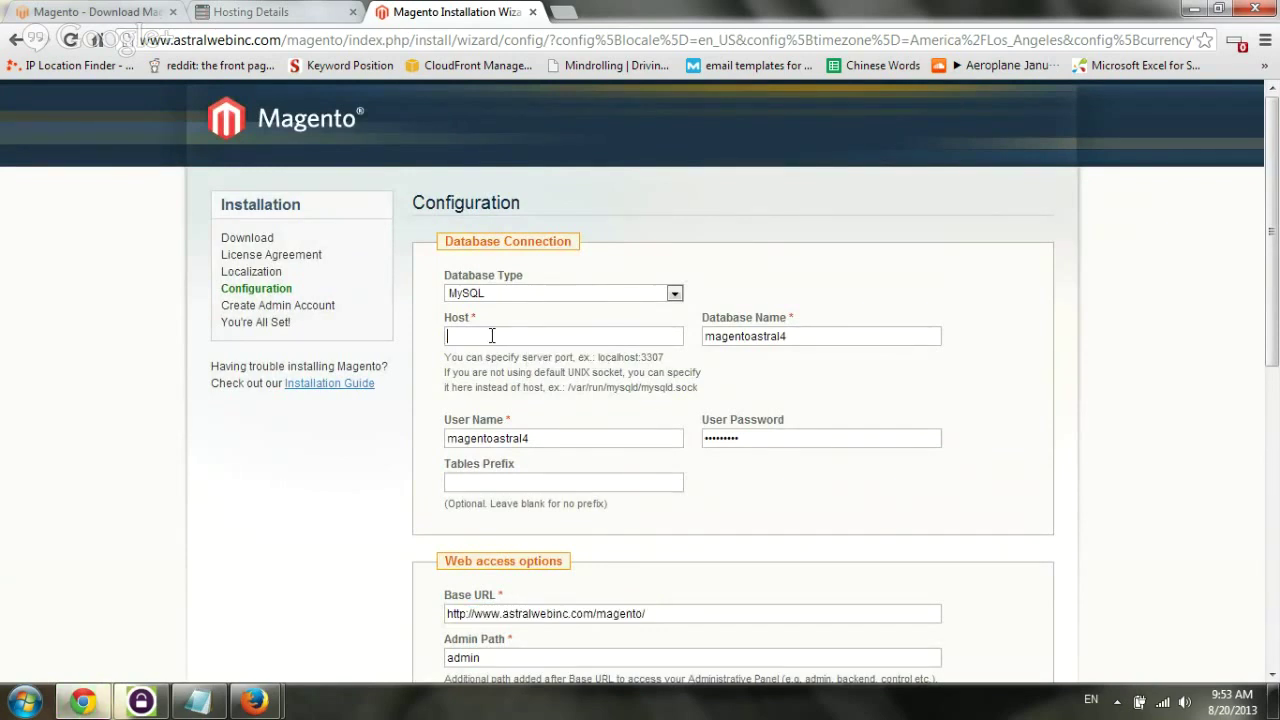
# - Copy the magentoastral4 hostname, magentoastral4.db.3604502.hostedresource.com, from its database details
pyautogui.click(262, 12)
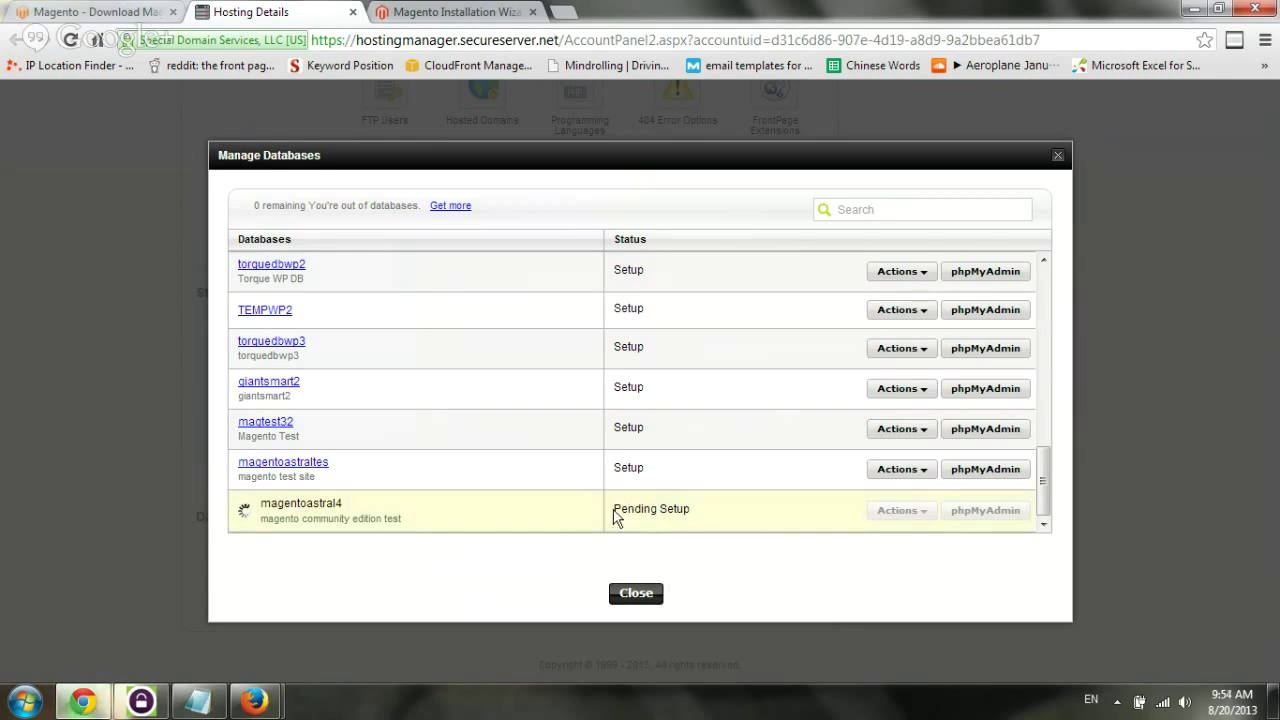
pyautogui.click(636, 594)
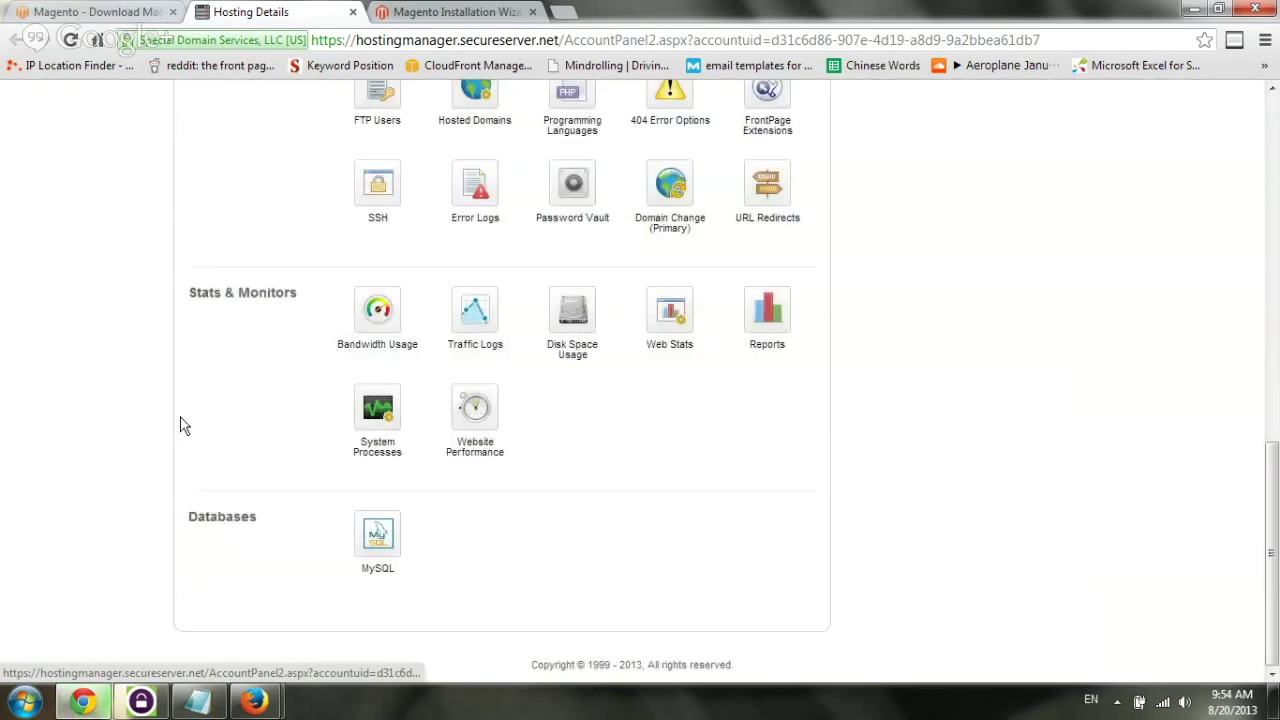
pyautogui.click(381, 548)
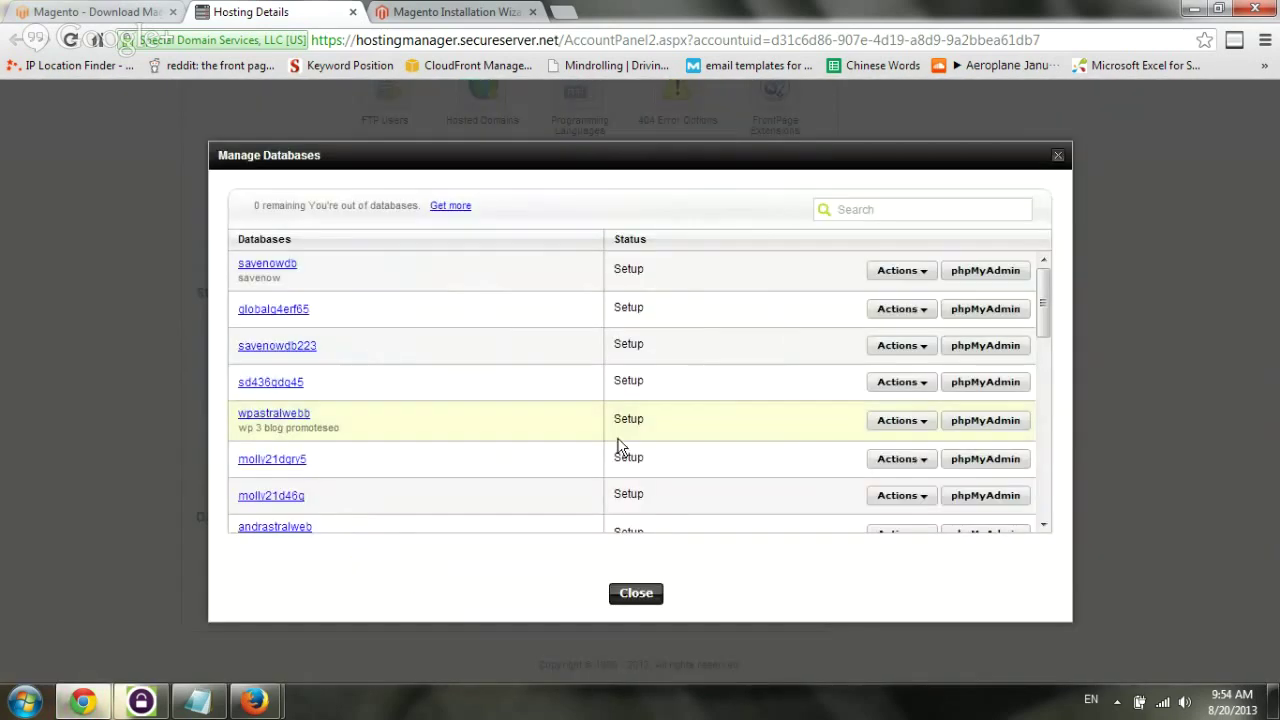
pyautogui.scroll(-5, 777, 449)
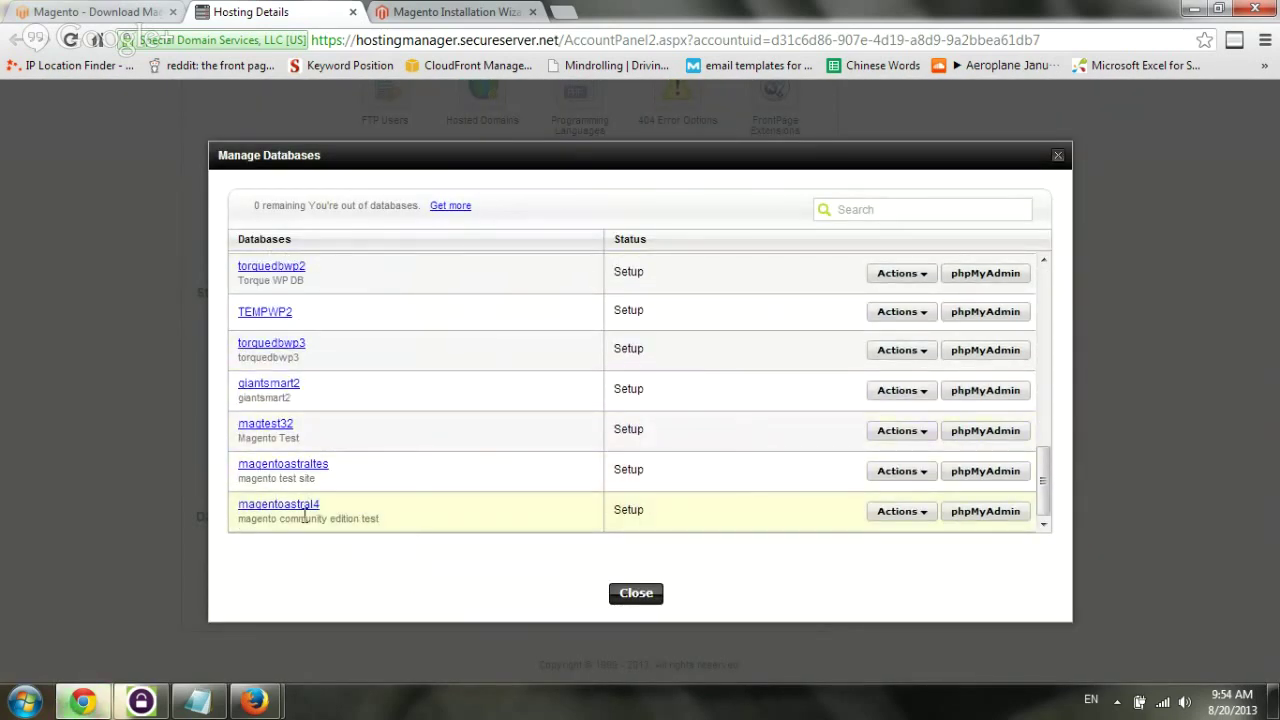
pyautogui.click(912, 514)
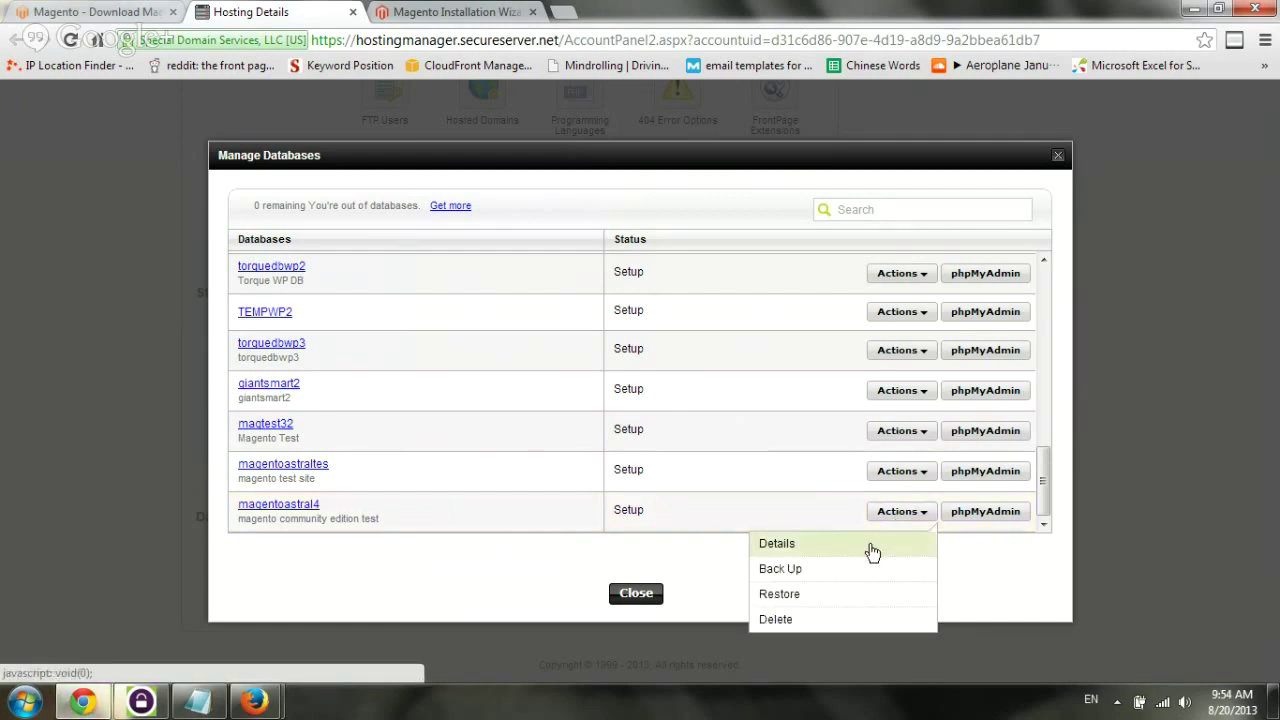
pyautogui.click(872, 545)
pyautogui.scroll(-1, 480, 540)
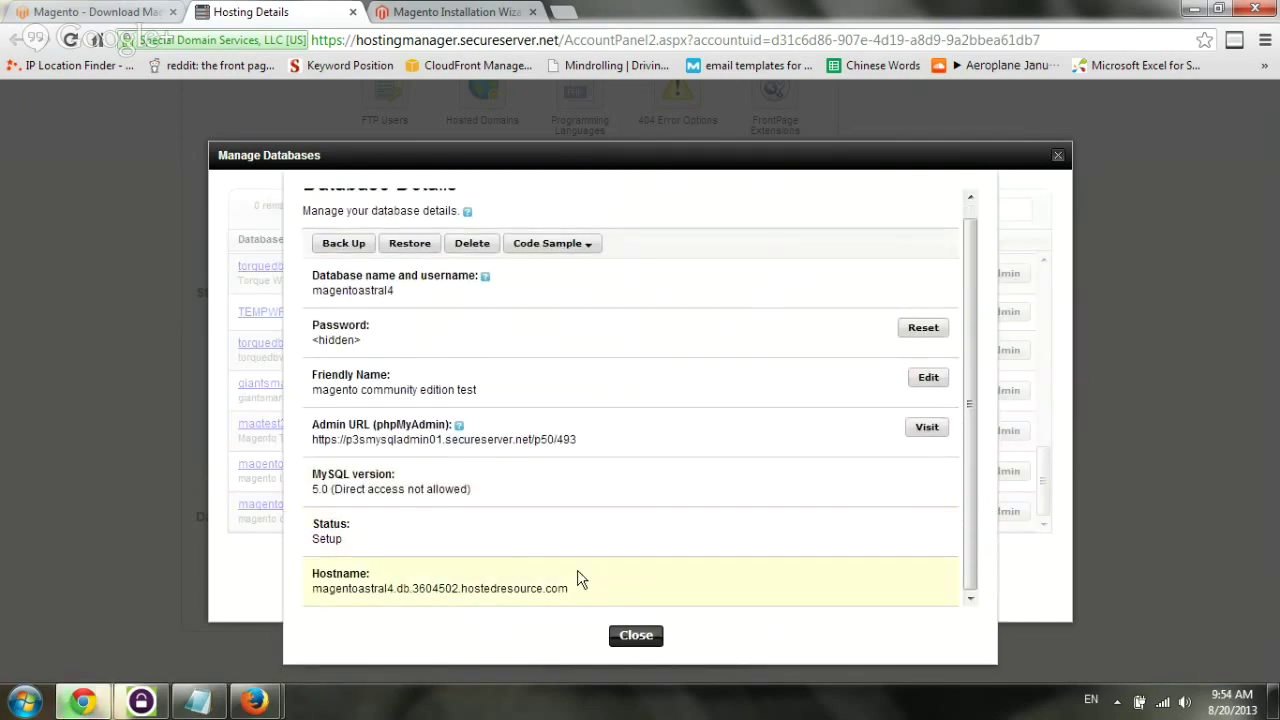
pyautogui.moveTo(570, 594); pyautogui.dragTo(314, 590)
pyautogui.rightClick(323, 588)
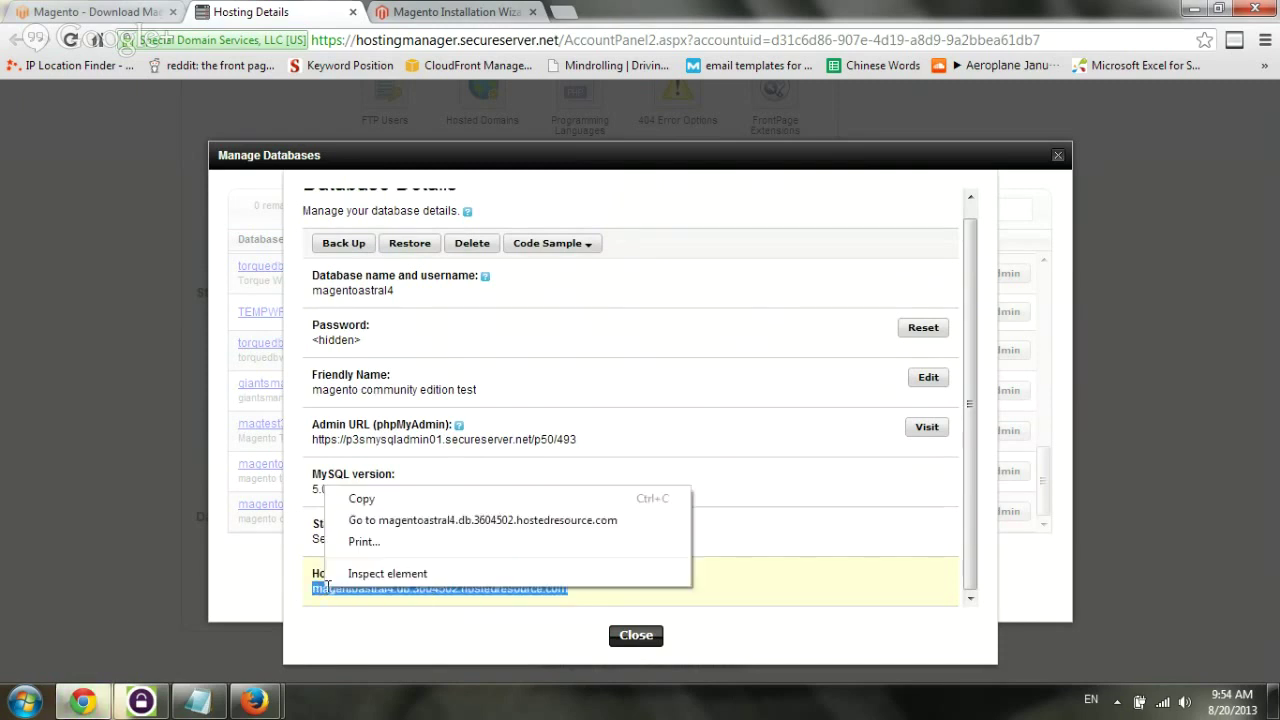
pyautogui.click(361, 498)
# - Save the copied hostname in the notes under a 'hostname' label
pyautogui.click(198, 701)
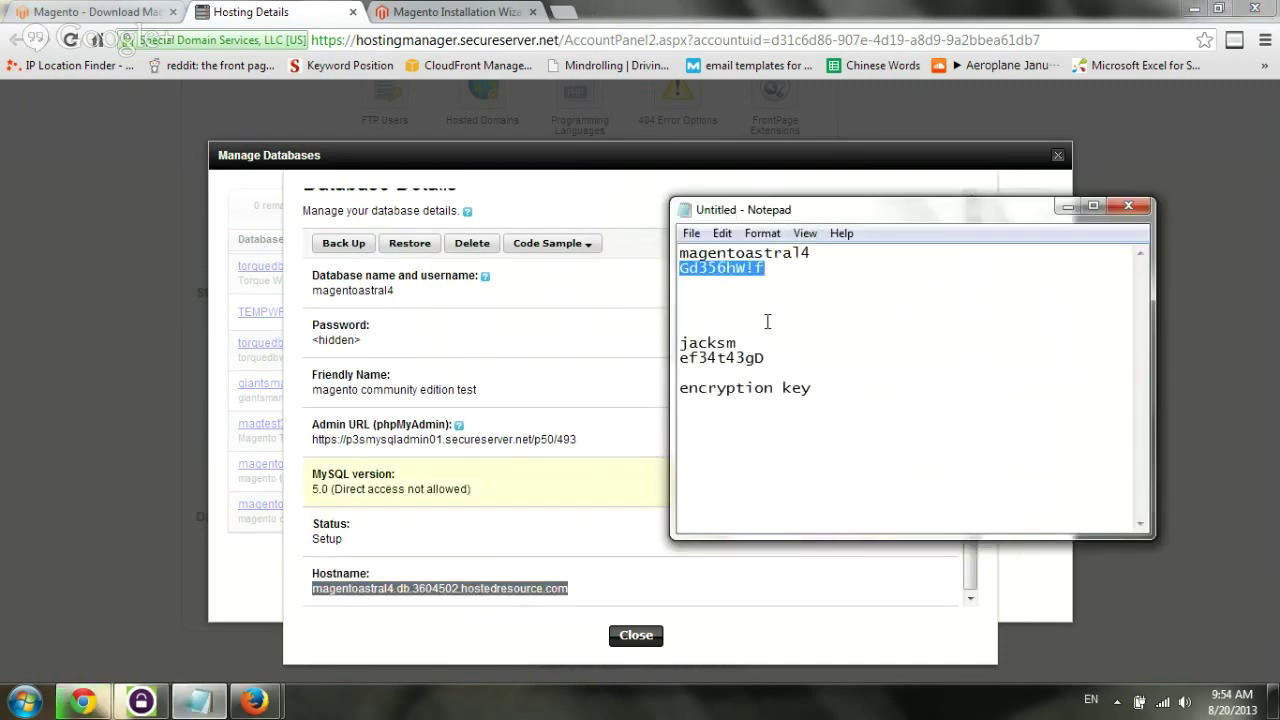
pyautogui.click(770, 293)
pyautogui.press('Return')
pyautogui.write('hostname')
pyautogui.press('Return')
pyautogui.hotkey('ctrl', 'v')
# - Paste the magentoastral4 hostname into the database Host field and submit the configuration
pyautogui.click(455, 11)
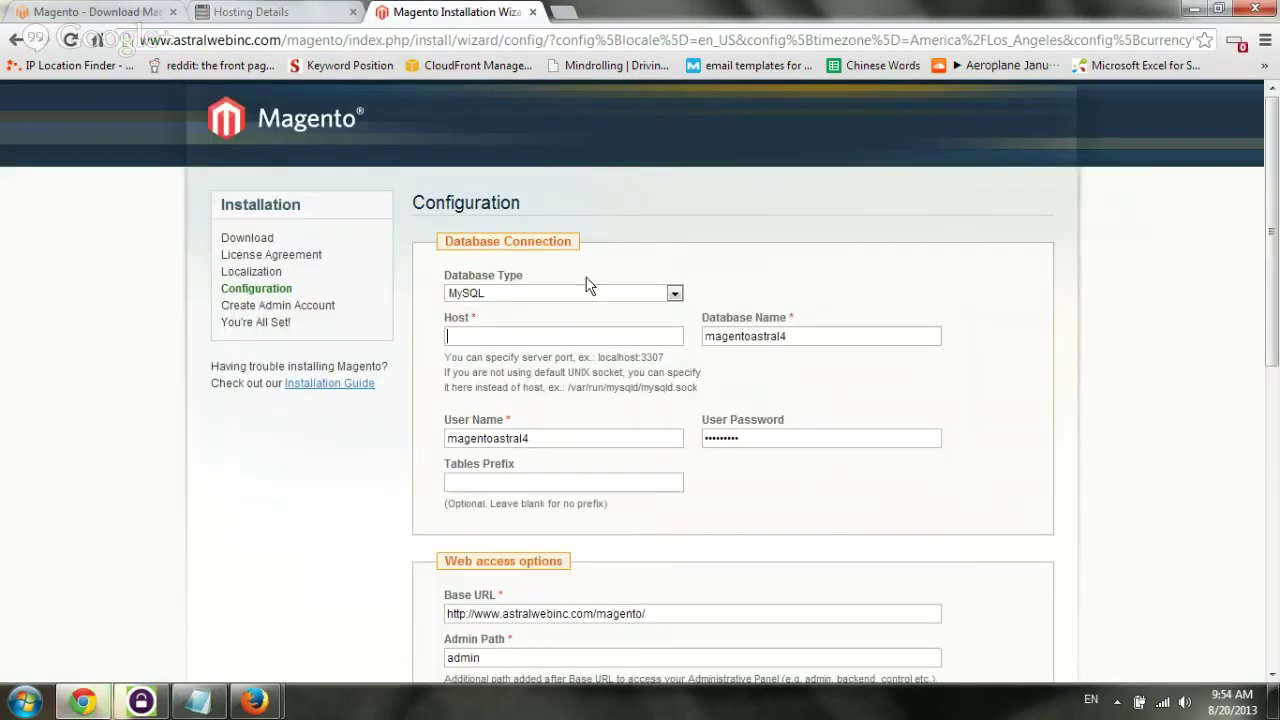
pyautogui.click(557, 336)
pyautogui.hotkey('ctrl', 'v')
pyautogui.click(1077, 349)
pyautogui.scroll(-5, 1077, 349)
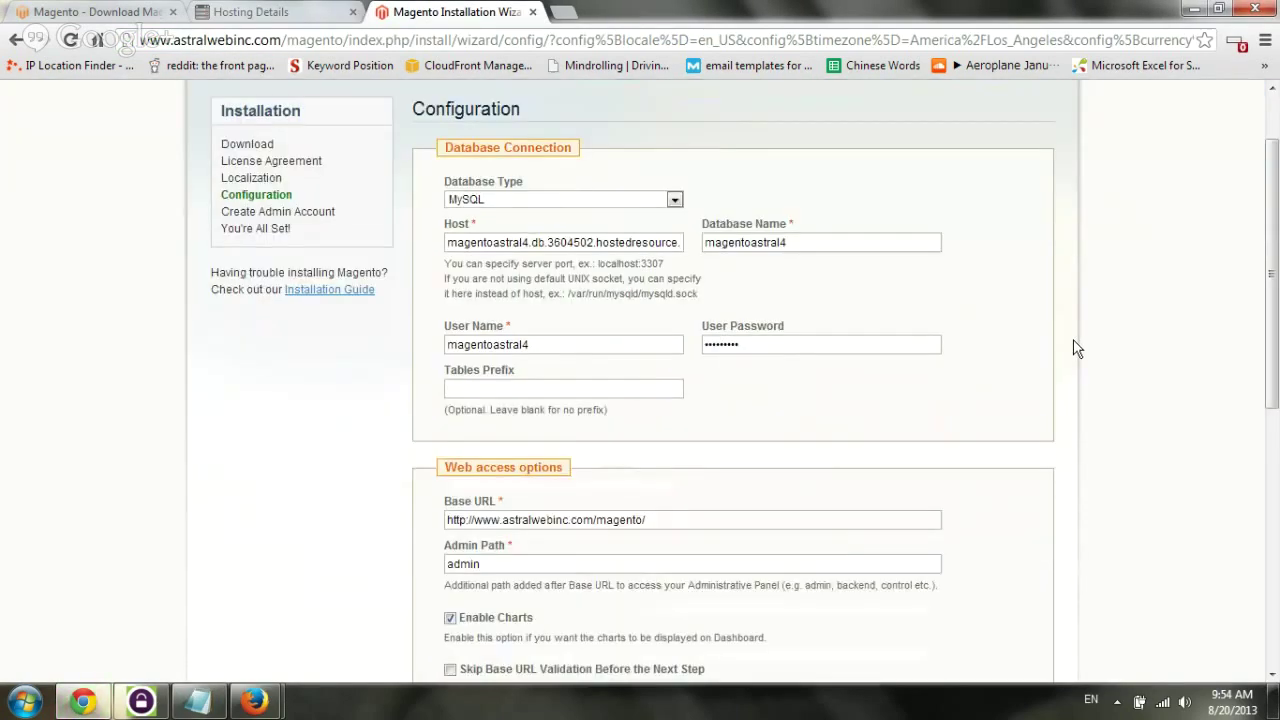
pyautogui.scroll(-1, 1077, 349)
pyautogui.click(1021, 466)
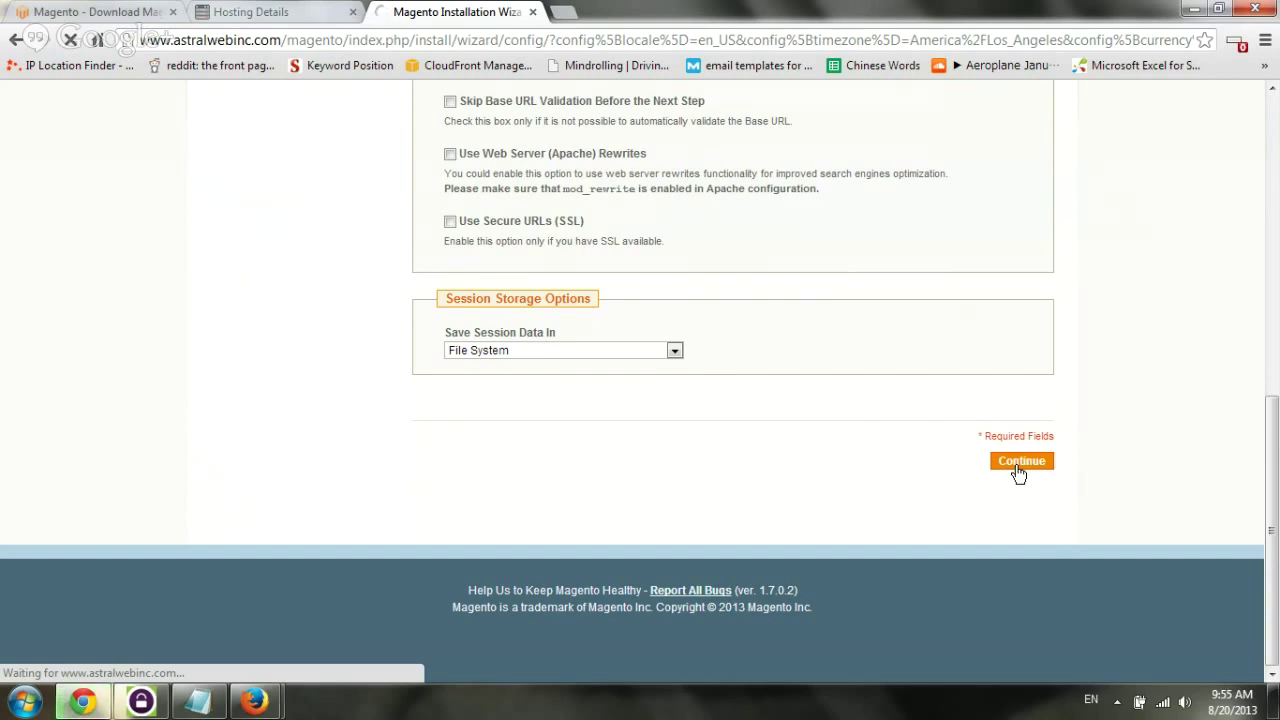
pyautogui.scroll(10, 1095, 437)
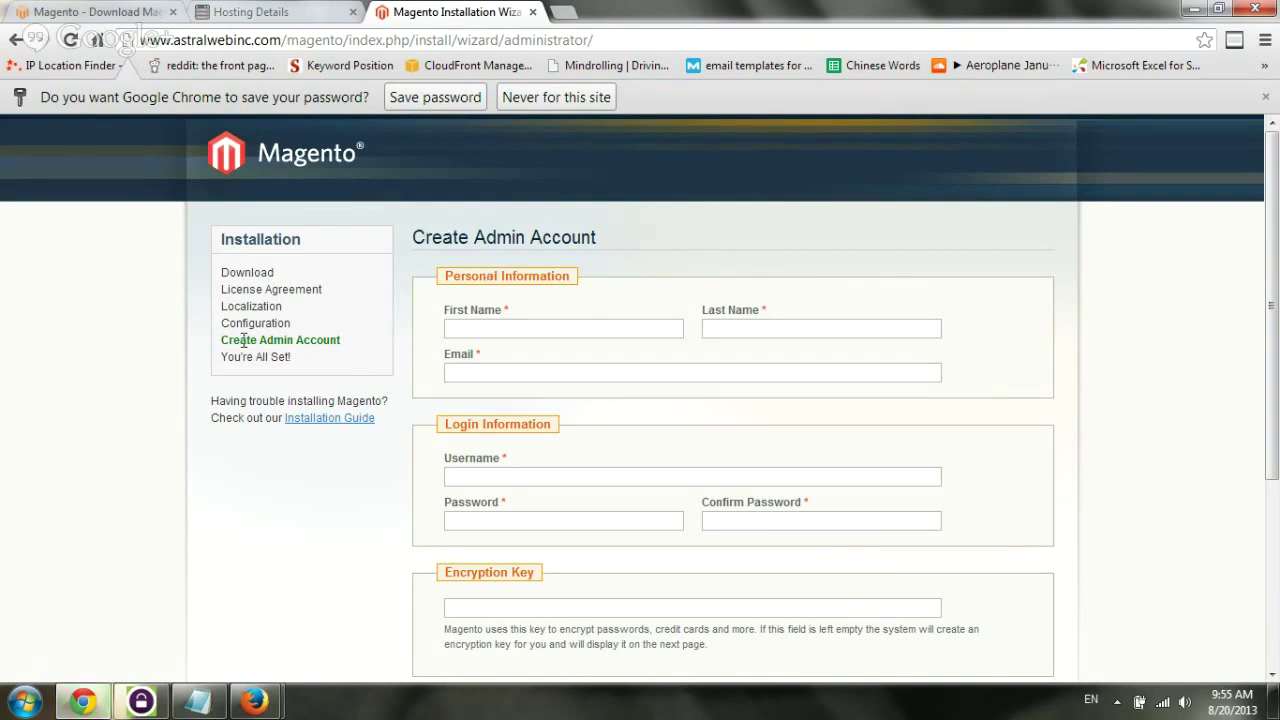
# - Enter the admin's first name, last name, e-mail address and username
pyautogui.click(515, 337)
pyautogui.write('Ori')
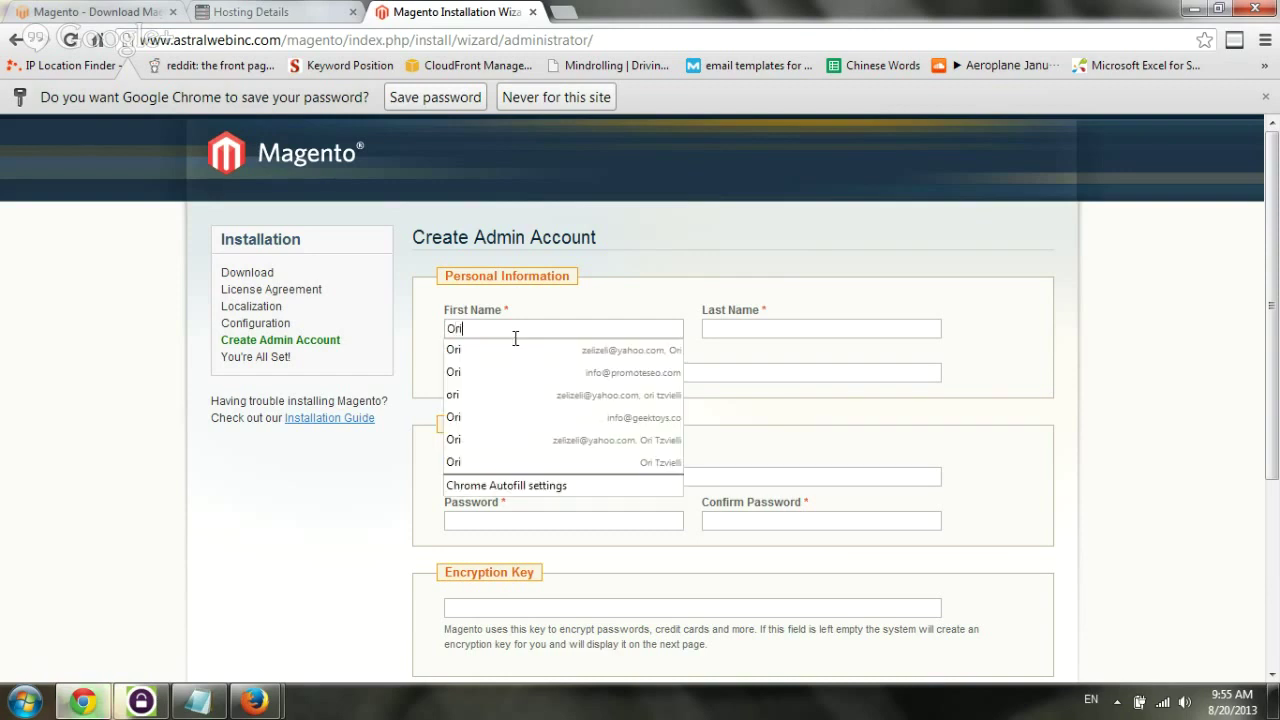
pyautogui.click(792, 333)
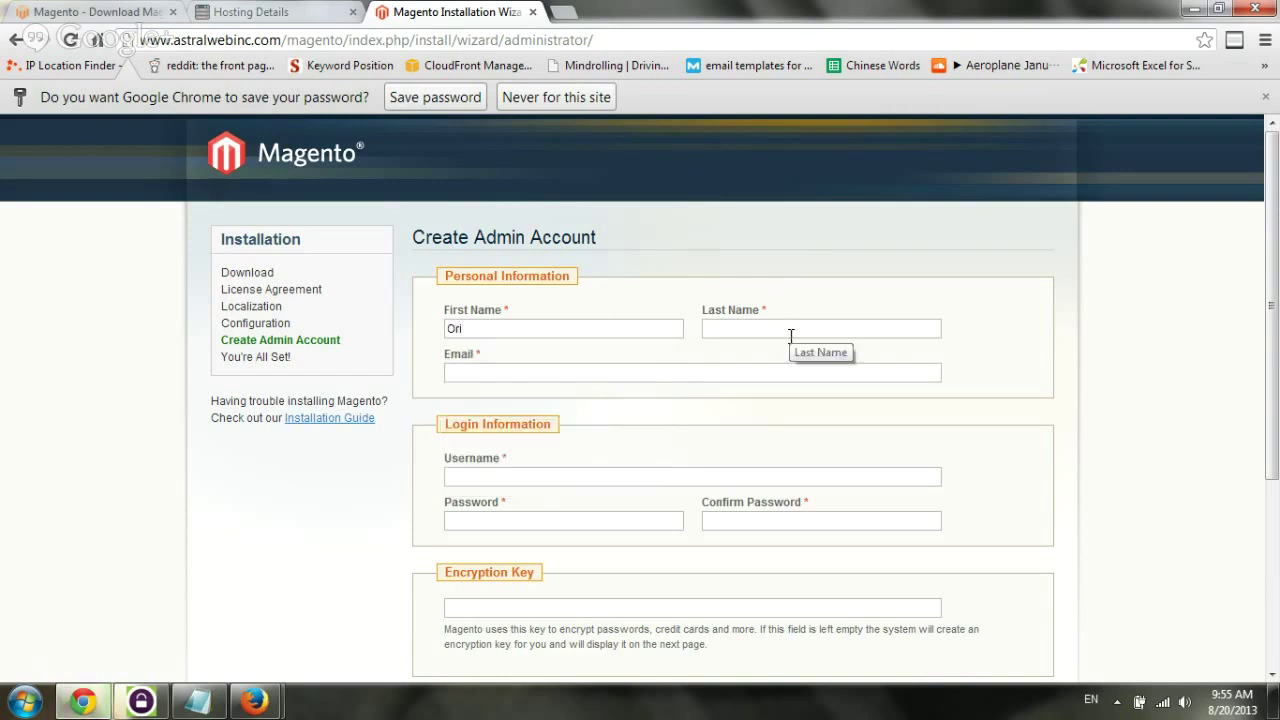
pyautogui.write('T')
pyautogui.click(566, 372)
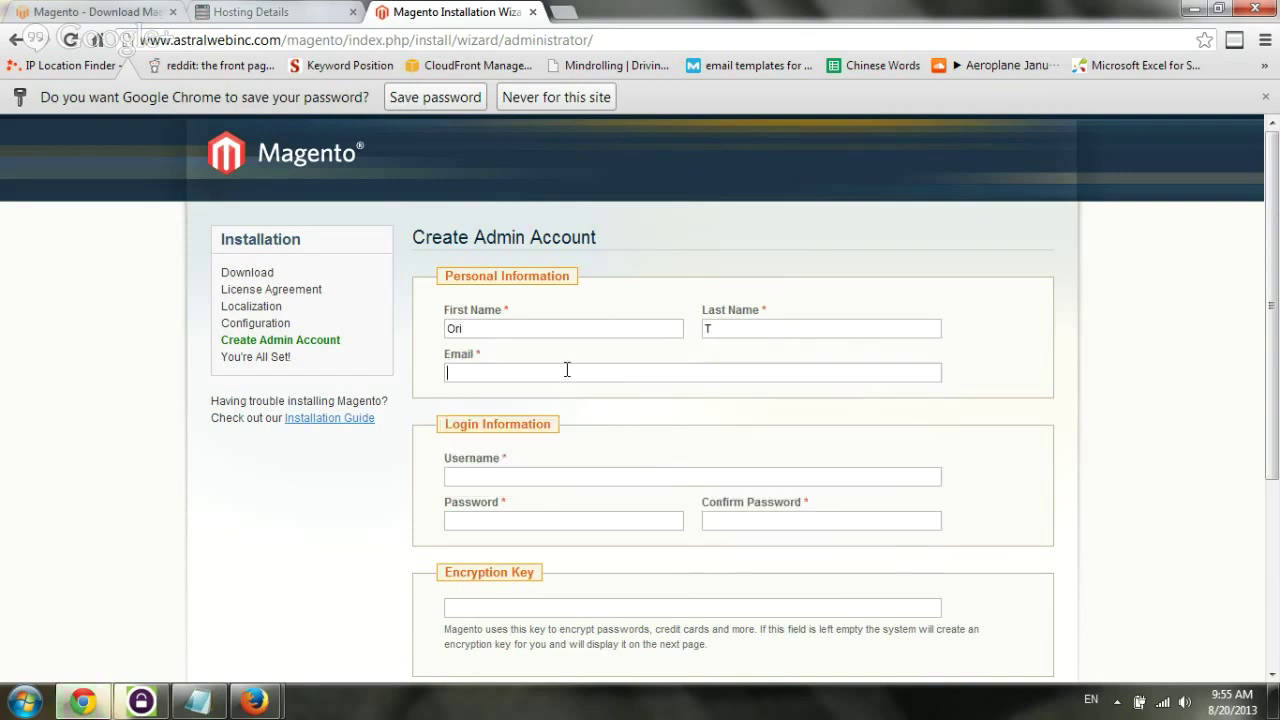
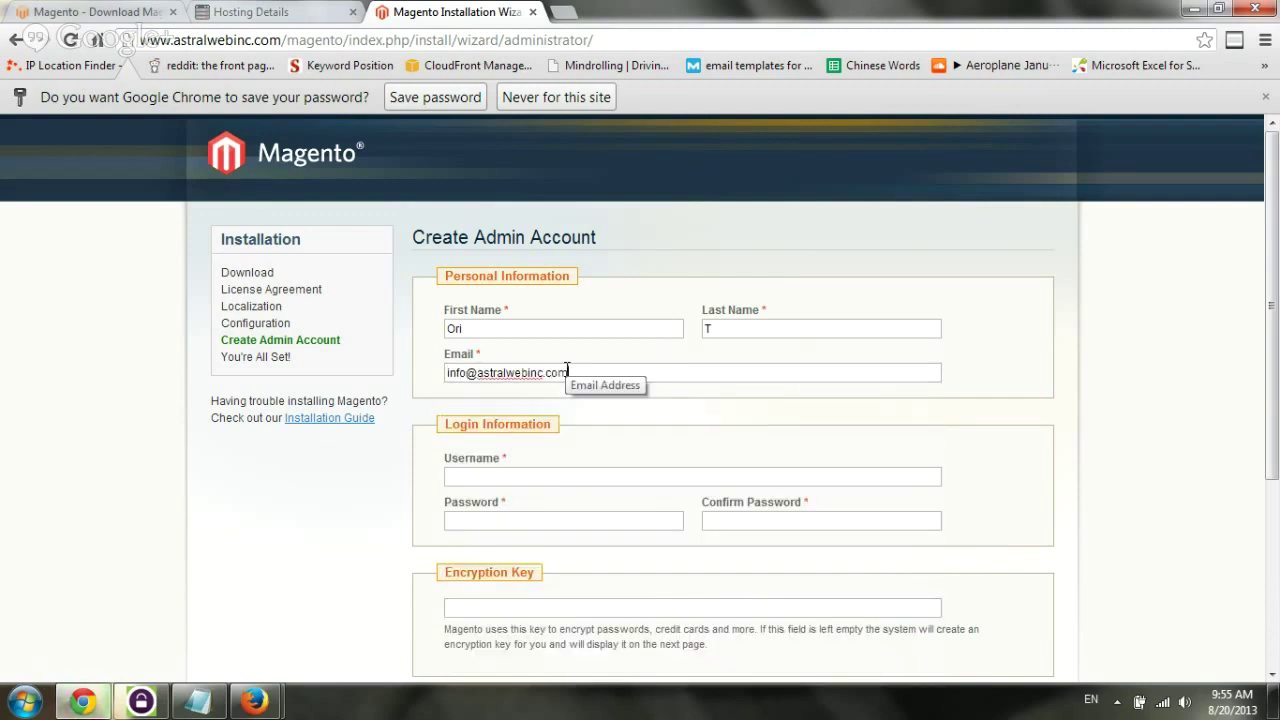
pyautogui.click(586, 477)
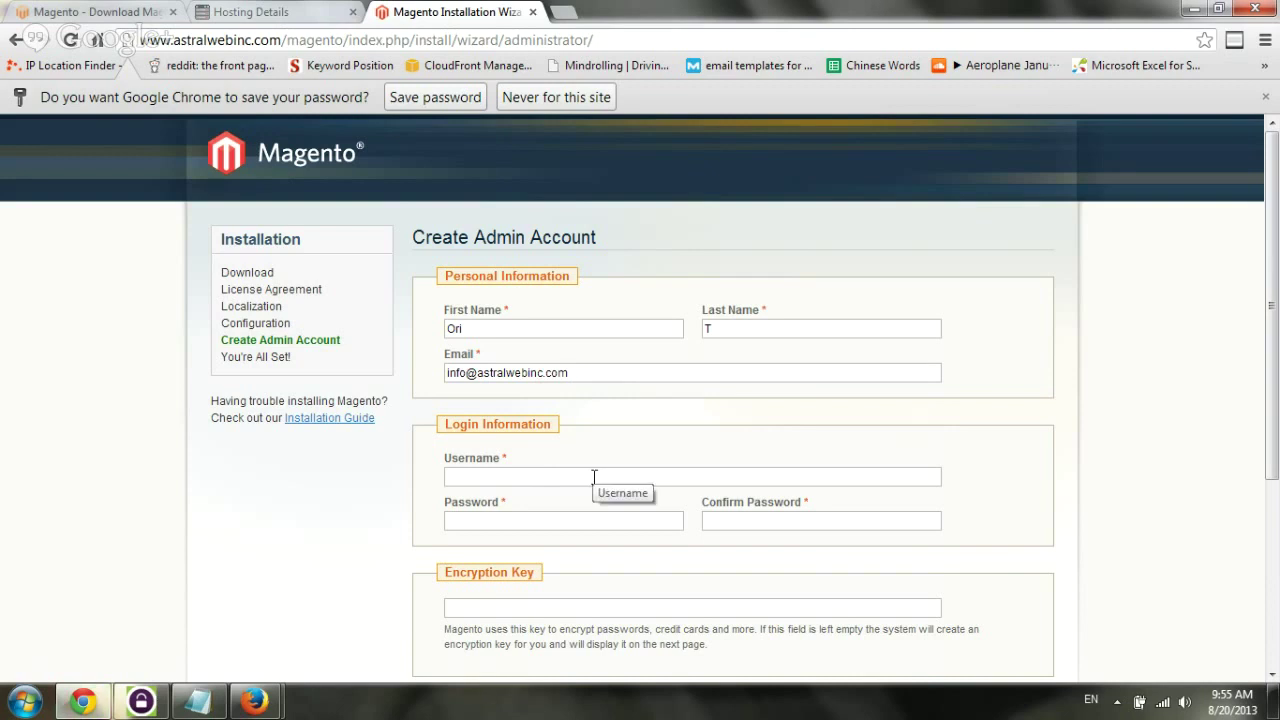
pyautogui.write('orit')
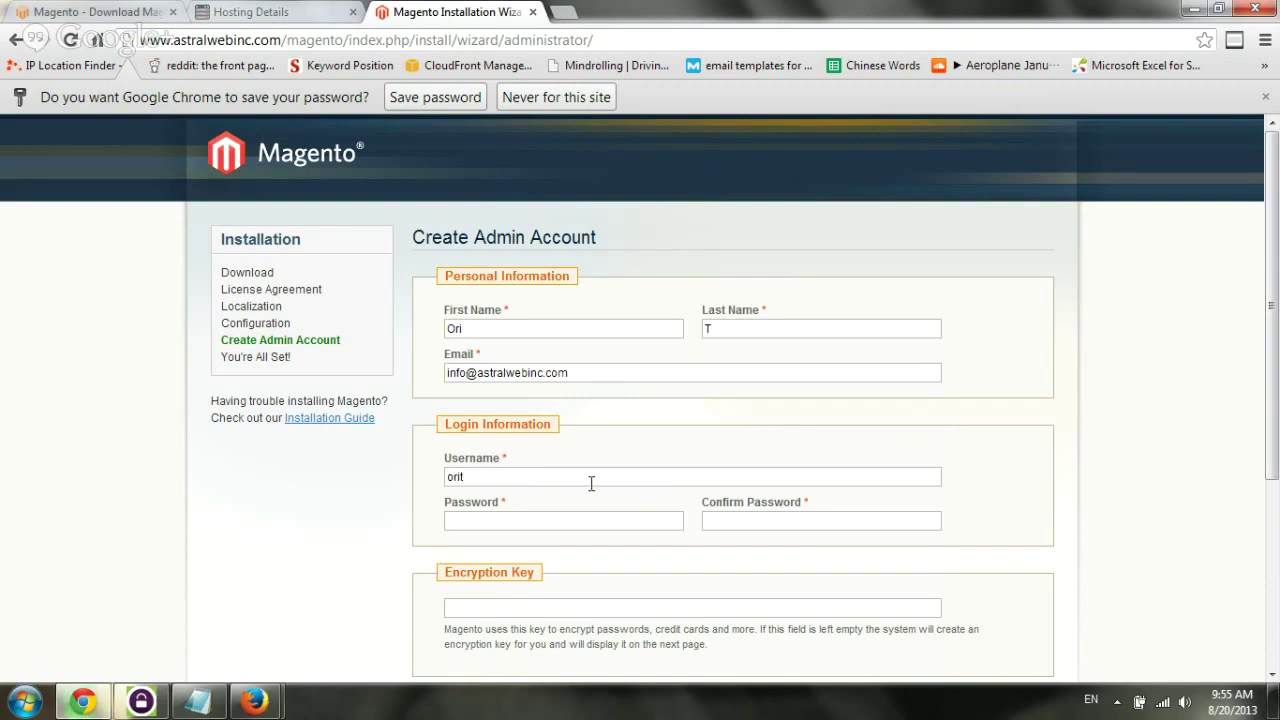
# - Record the admin username and a new password under 'username' and 'pass' labels in the notes
pyautogui.doubleClick(591, 480)
pyautogui.hotkey('ctrl', 'c')
pyautogui.click(199, 700)
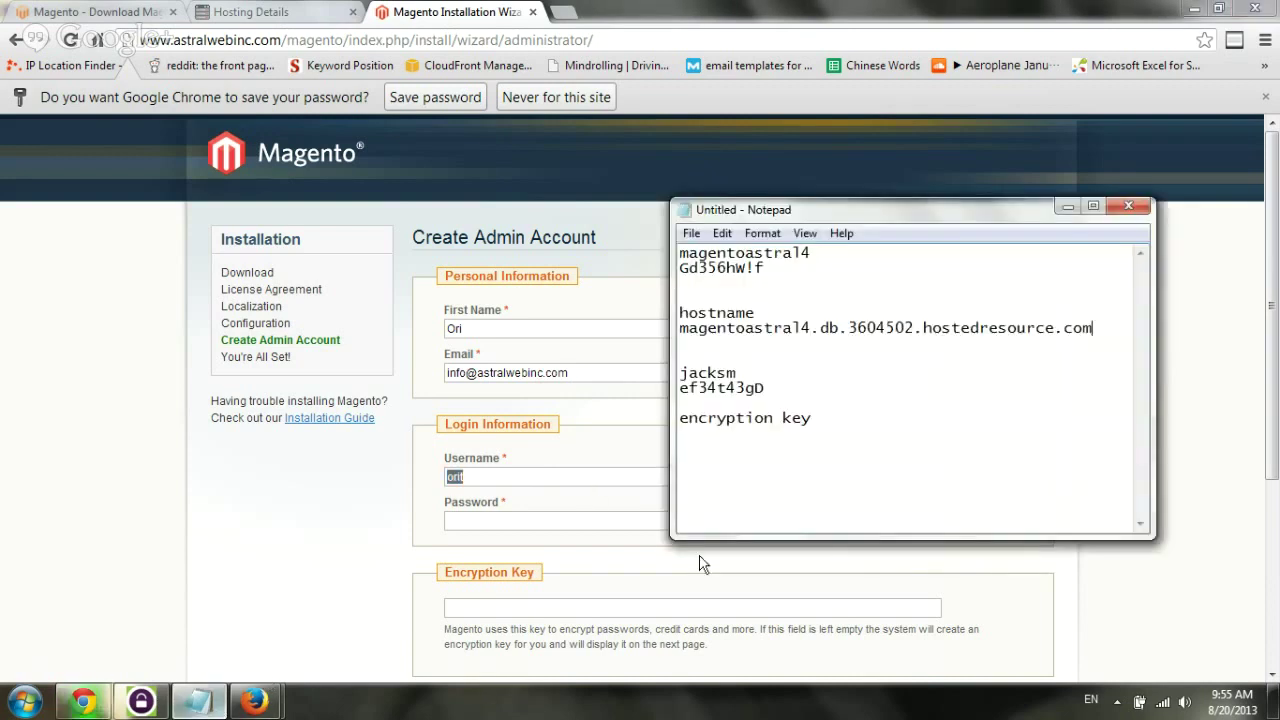
pyautogui.click(843, 430)
pyautogui.press('Return')
pyautogui.press('Return')
pyautogui.press('Return')
pyautogui.hotkey('ctrl', 'v')
pyautogui.press('Return')
pyautogui.press('Return')
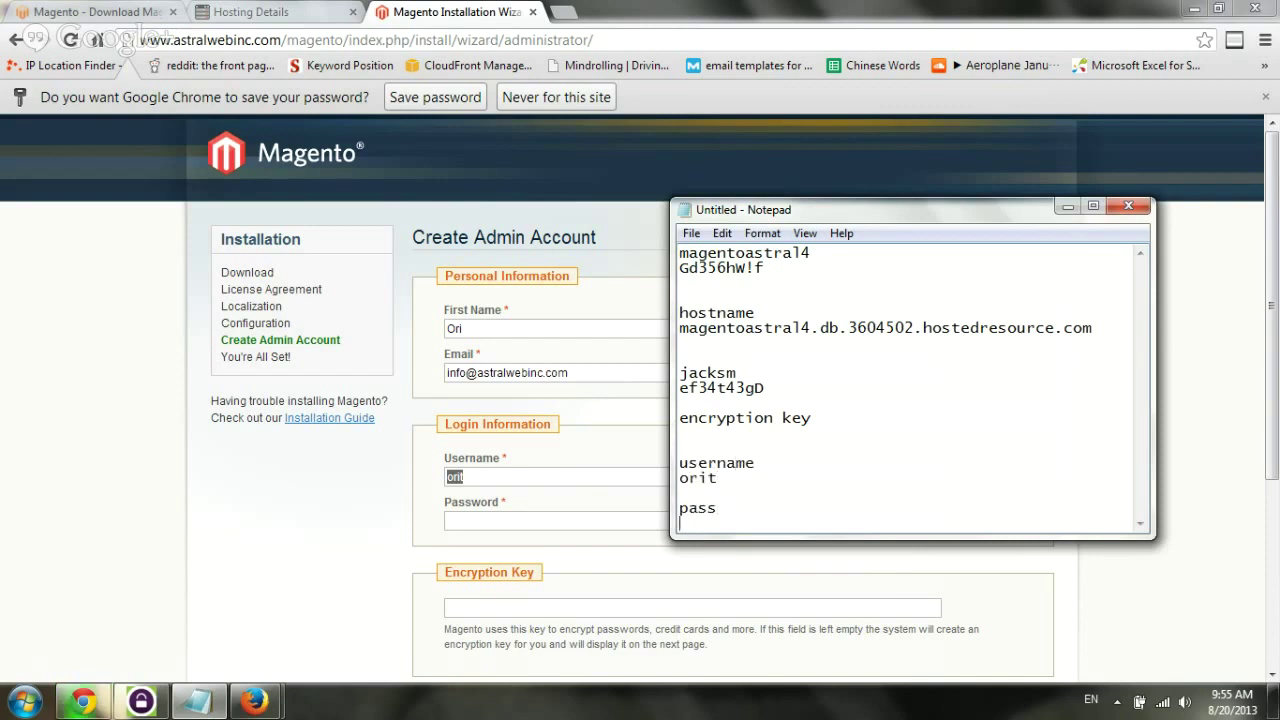
pyautogui.press('Return')
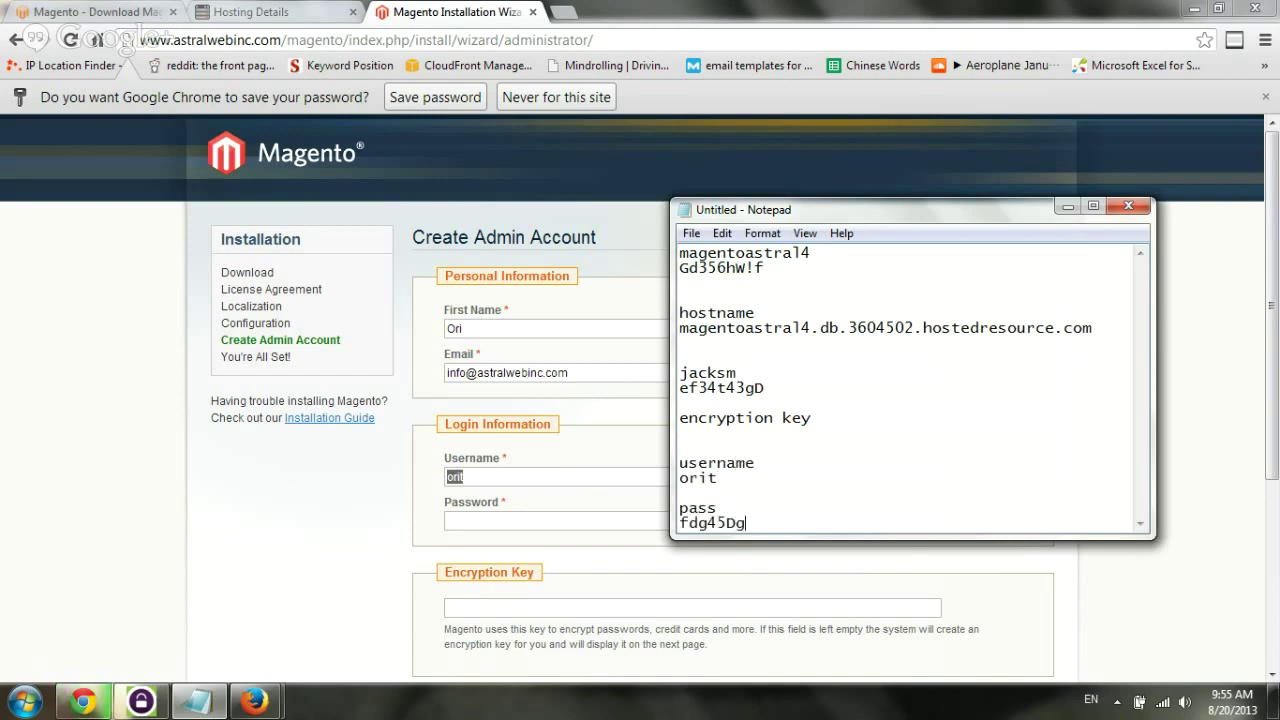
pyautogui.moveTo(806, 519); pyautogui.dragTo(676, 522)
pyautogui.hotkey('ctrl', 'c')
# - Paste the noted password into Password and Confirm Password, then submit the admin account
pyautogui.click(574, 520)
pyautogui.hotkey('ctrl', 'v')
pyautogui.click(734, 520)
pyautogui.hotkey('ctrl', 'v')
pyautogui.scroll(-3, 1100, 442)
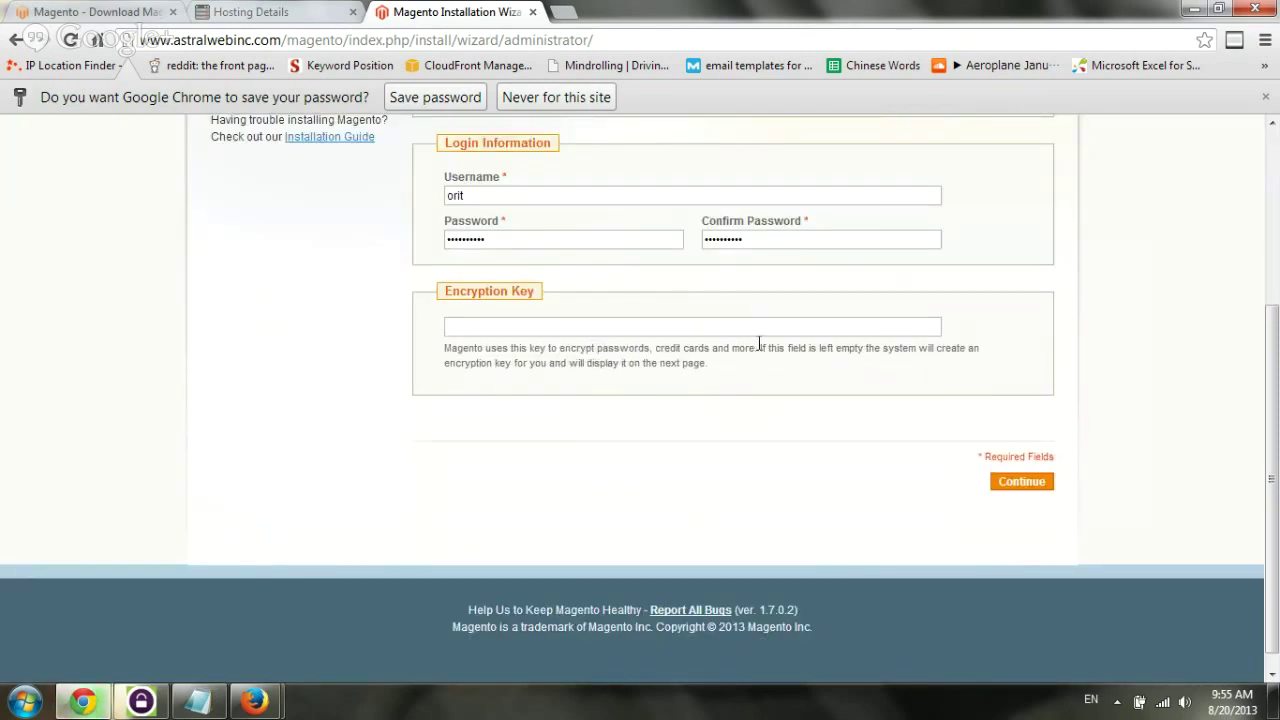
pyautogui.click(1017, 483)
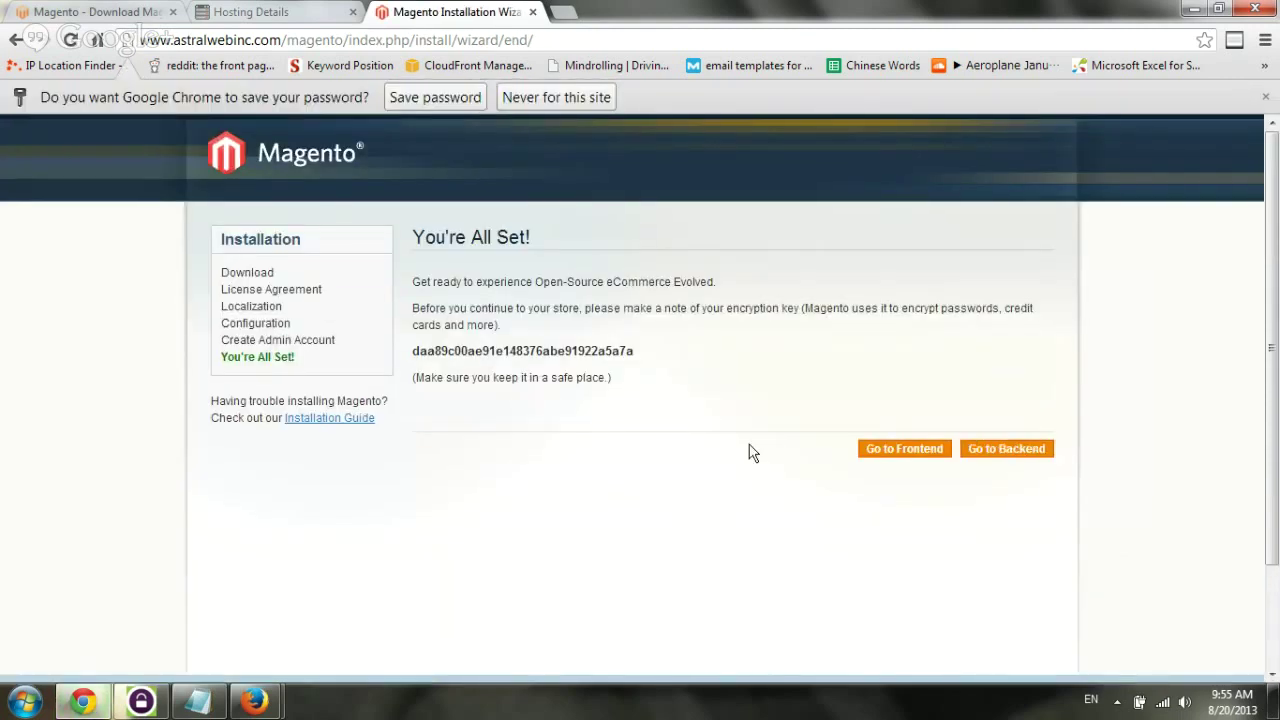
# - Copy the generated encryption key into the notes under 'encryption key', then return to the wizard
pyautogui.moveTo(638, 345); pyautogui.dragTo(410, 351)
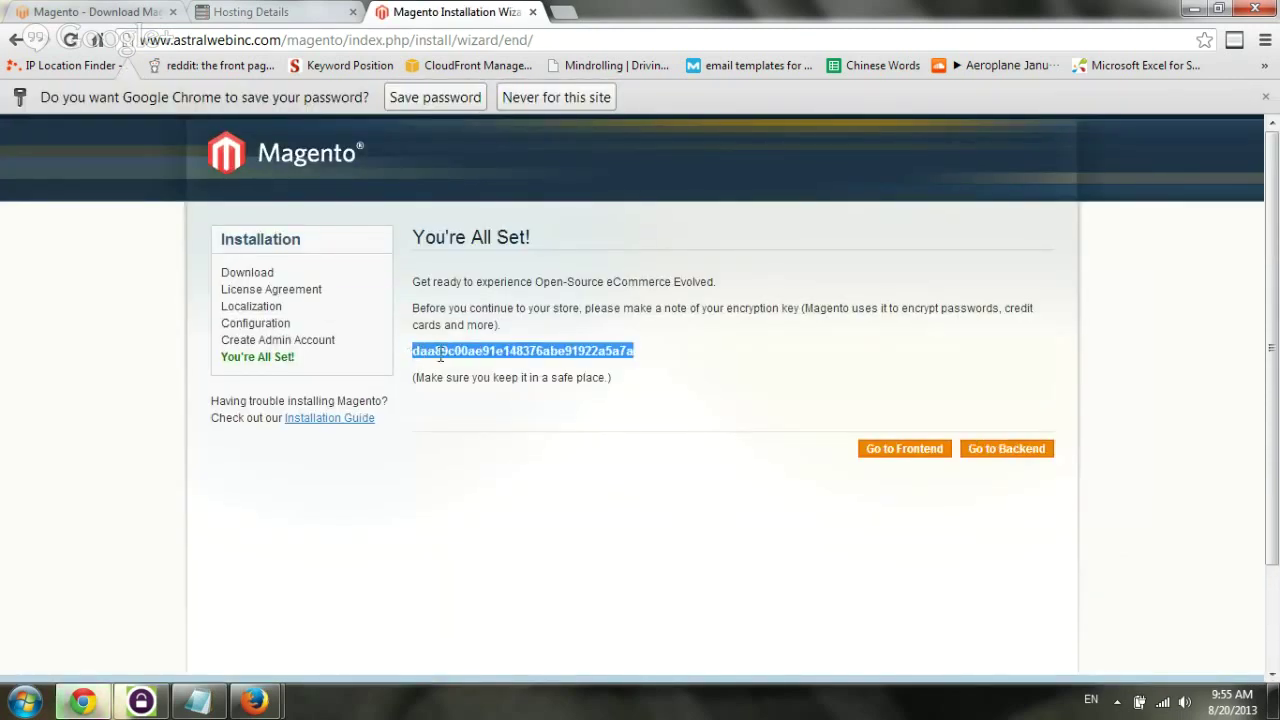
pyautogui.click(205, 700)
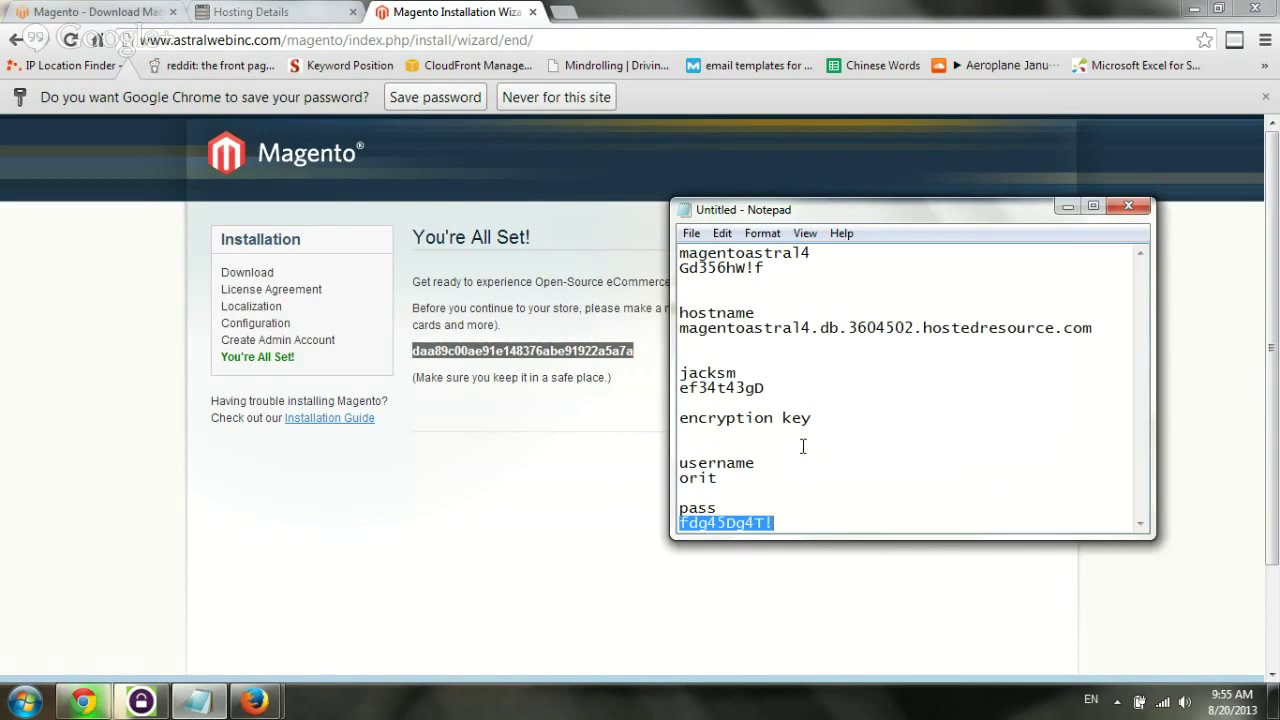
pyautogui.click(797, 432)
pyautogui.hotkey('ctrl', 'v')
pyautogui.hotkey('alt', 'Tab')
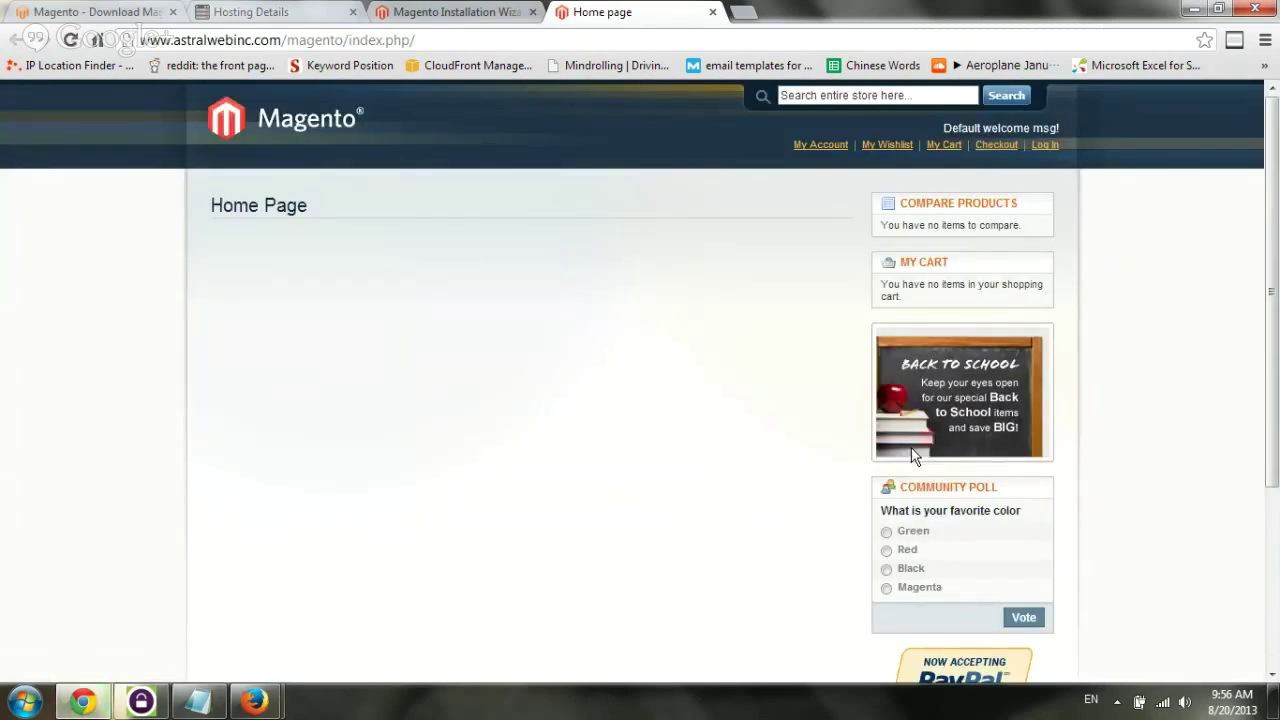
pyautogui.scroll(-3, 420, 350)
pyautogui.scroll(3, 430, 370)
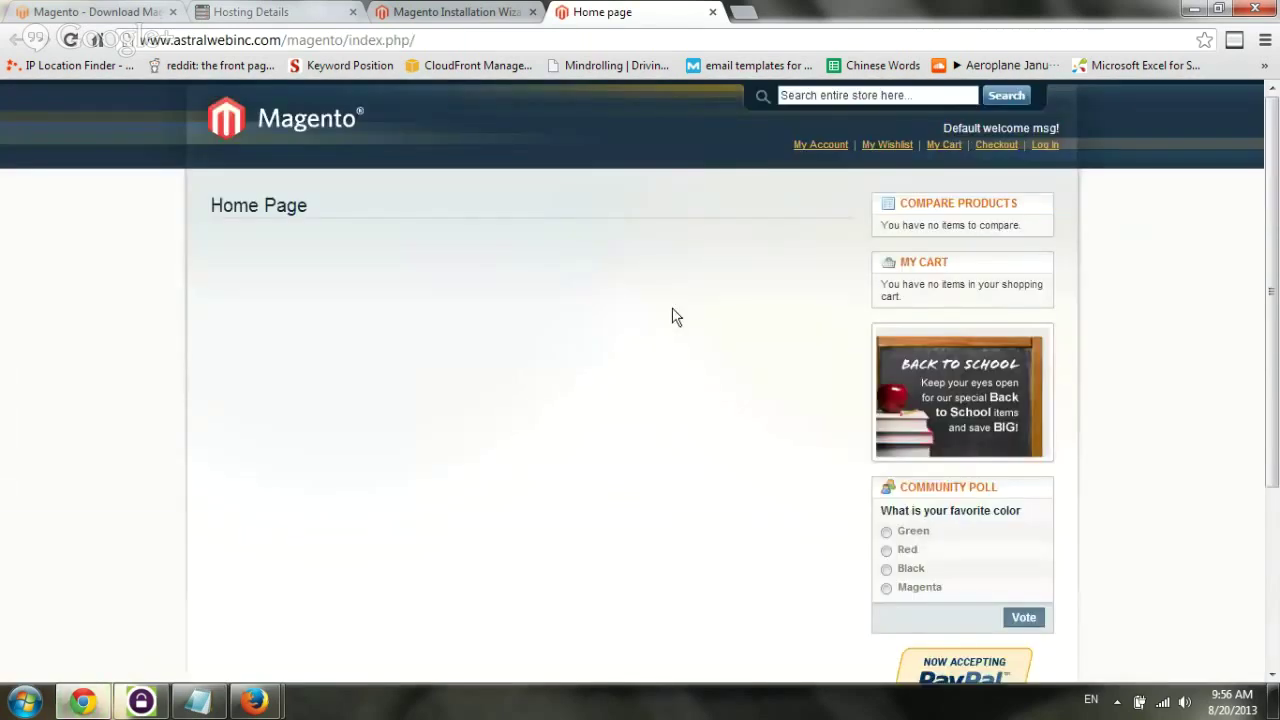